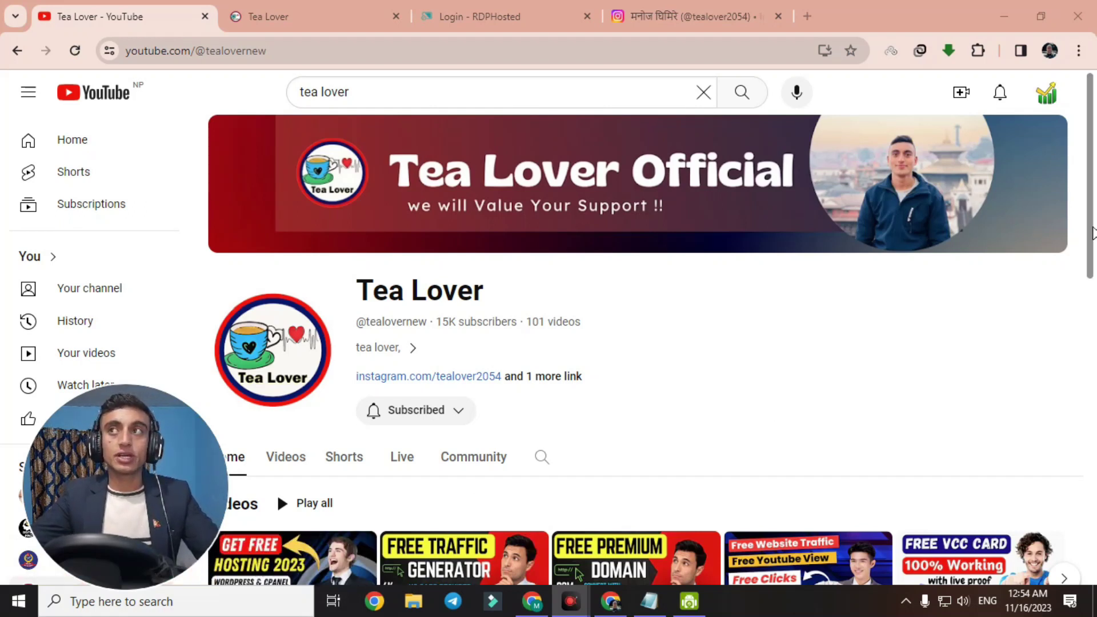
Step: Show the Tea Lover channel's Videos tab and scroll down through its uploads
left_click_drag(1093, 234, 1093, 397)
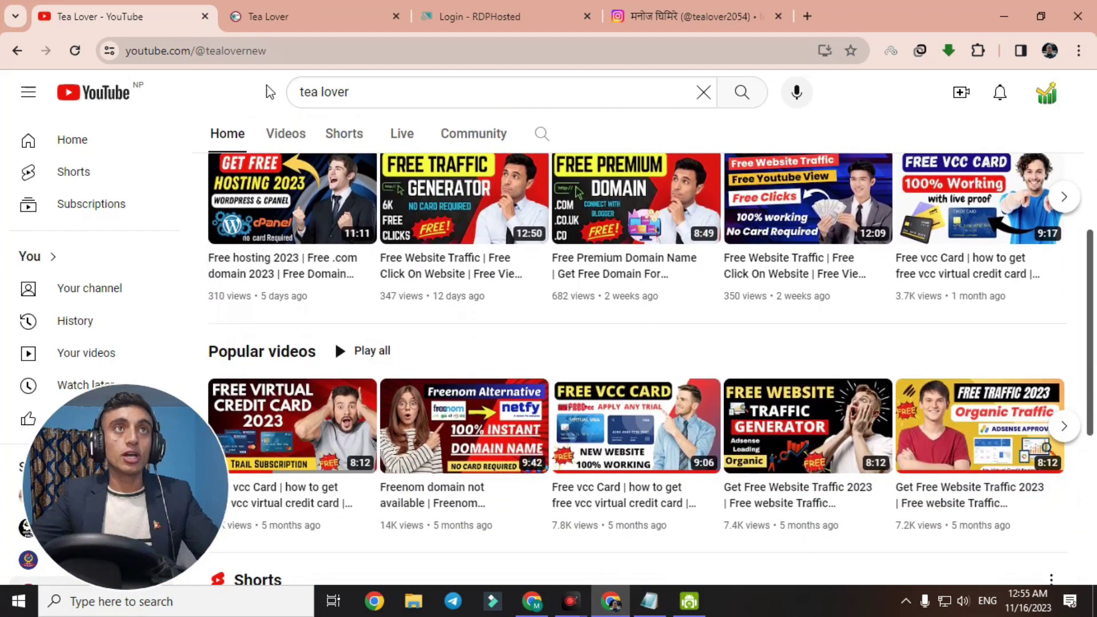
left_click(288, 133)
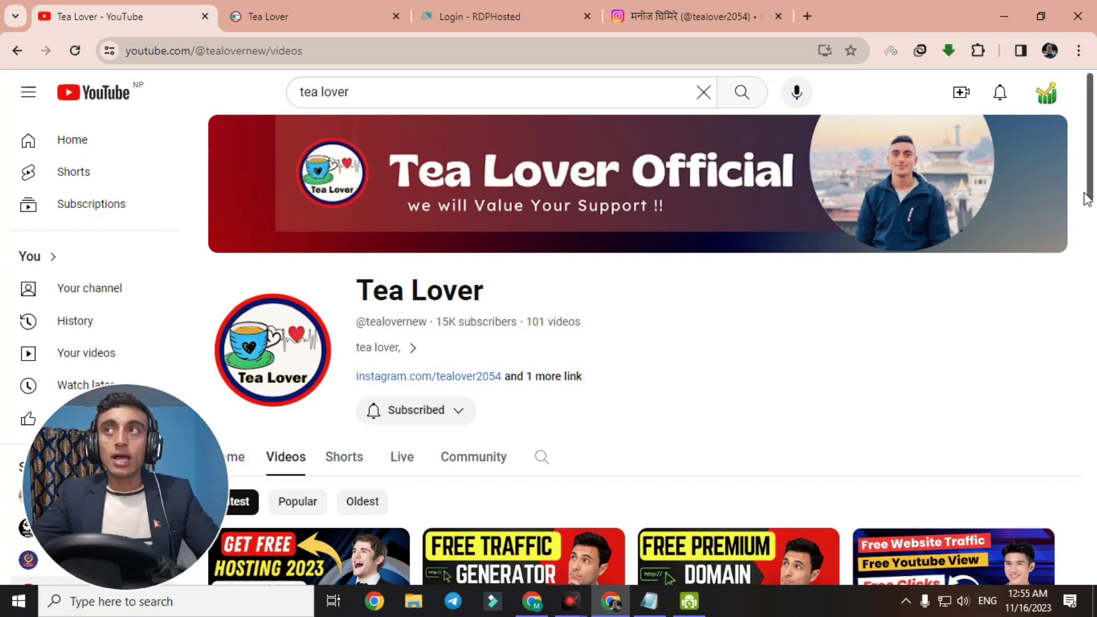
left_click_drag(1088, 194, 1091, 239)
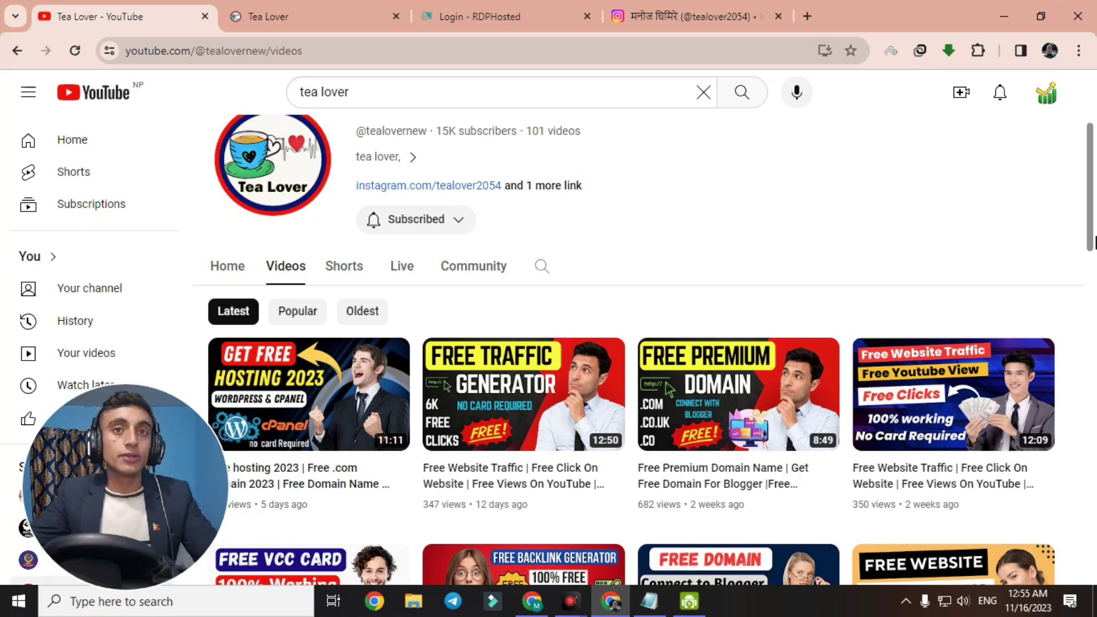
left_click_drag(1094, 243, 1094, 272)
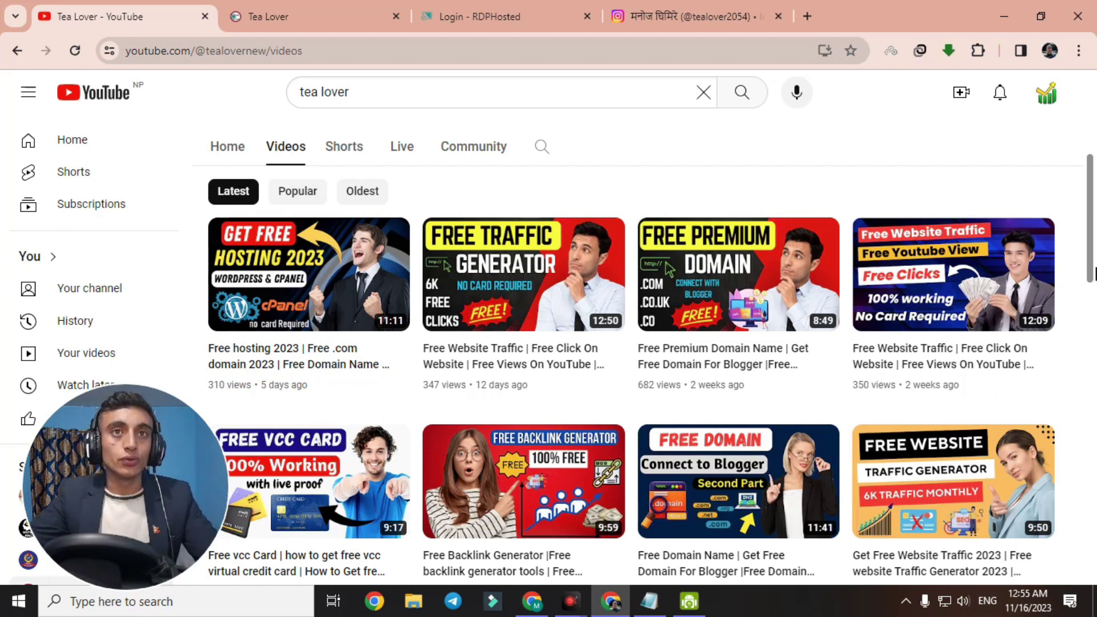
left_click_drag(1094, 273, 1094, 326)
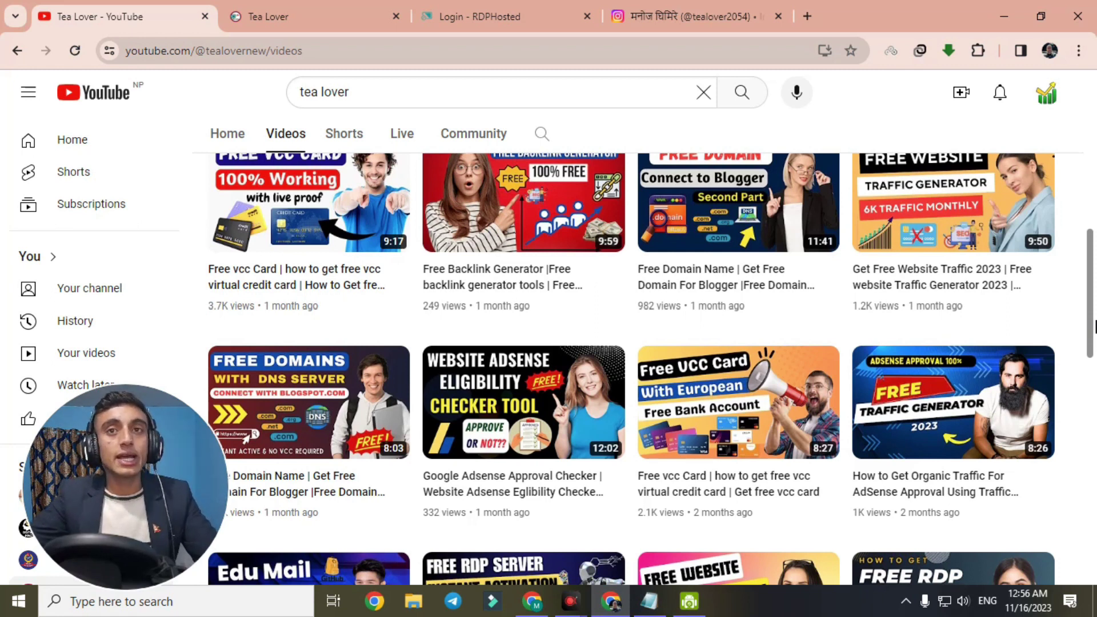
left_click_drag(1095, 325, 1093, 371)
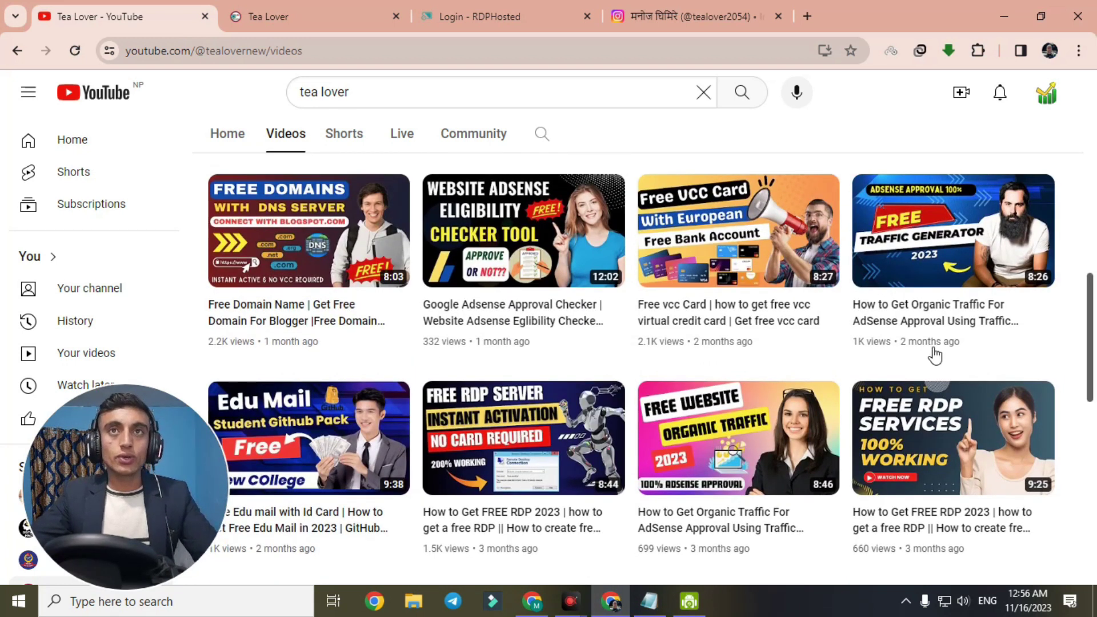
Step: Show the creator's Instagram profile, then scroll through the Tea Lover blog's posts
left_click(688, 14)
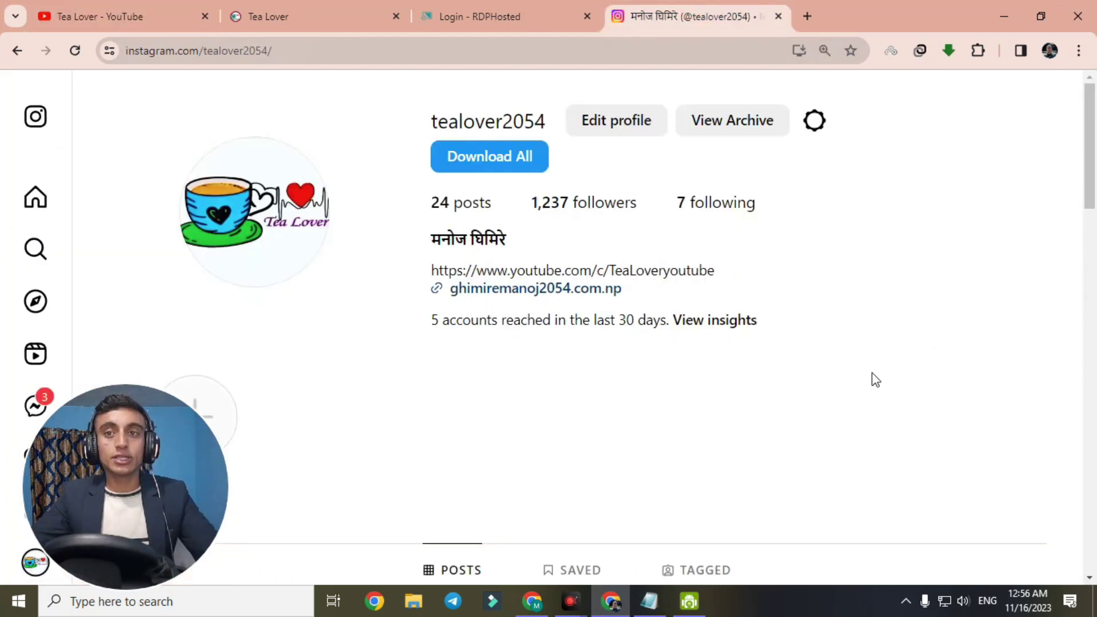
left_click(300, 16)
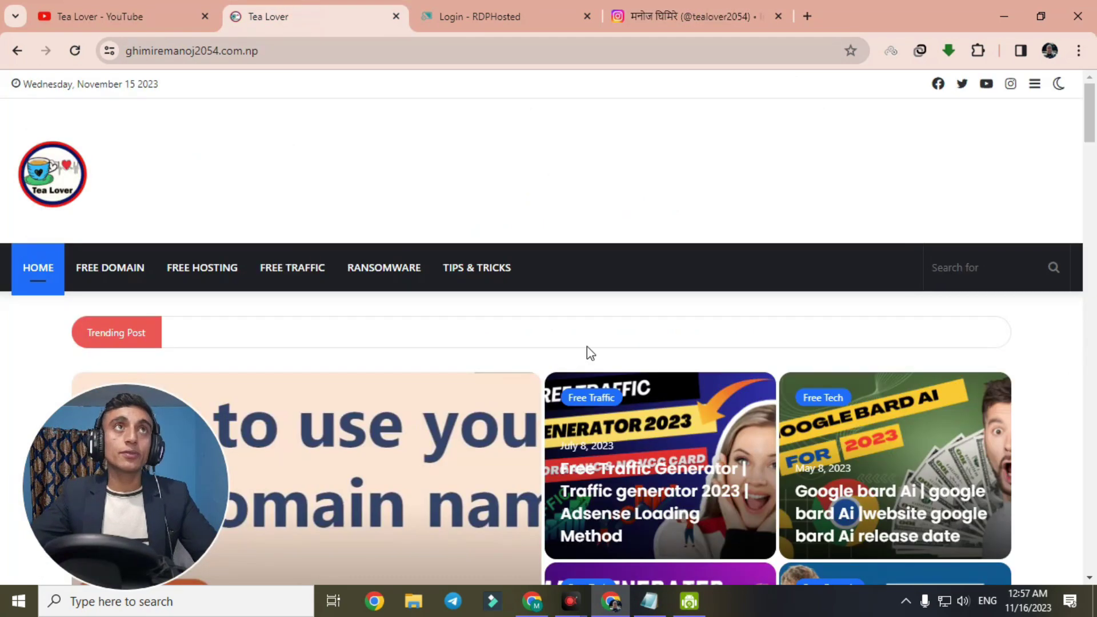
scroll(587, 346, "down", 6)
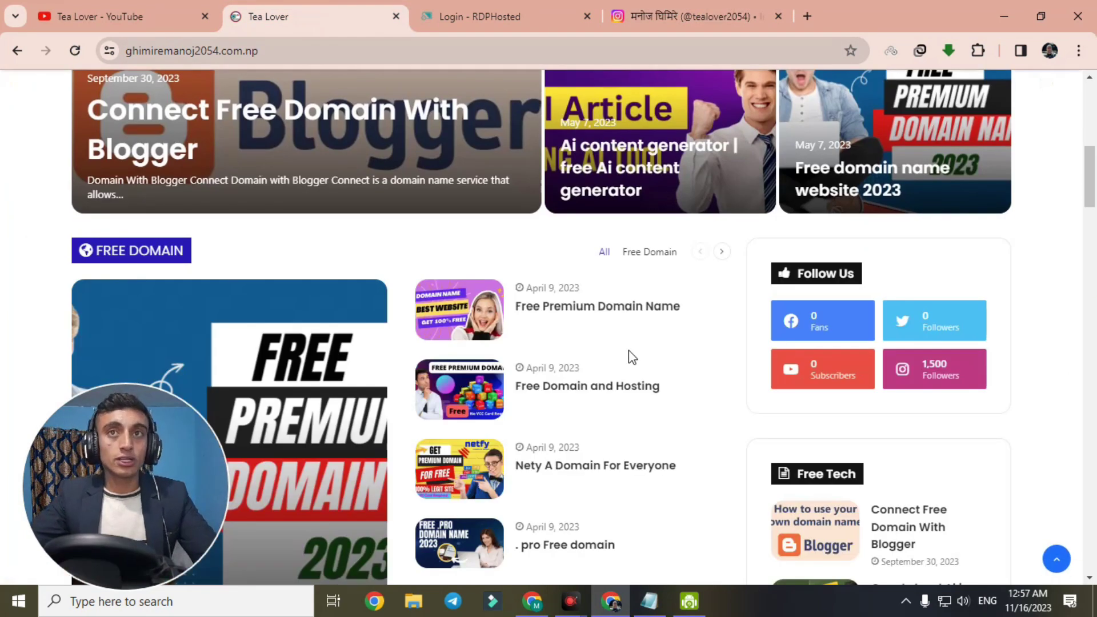
scroll(628, 351, "down", 5)
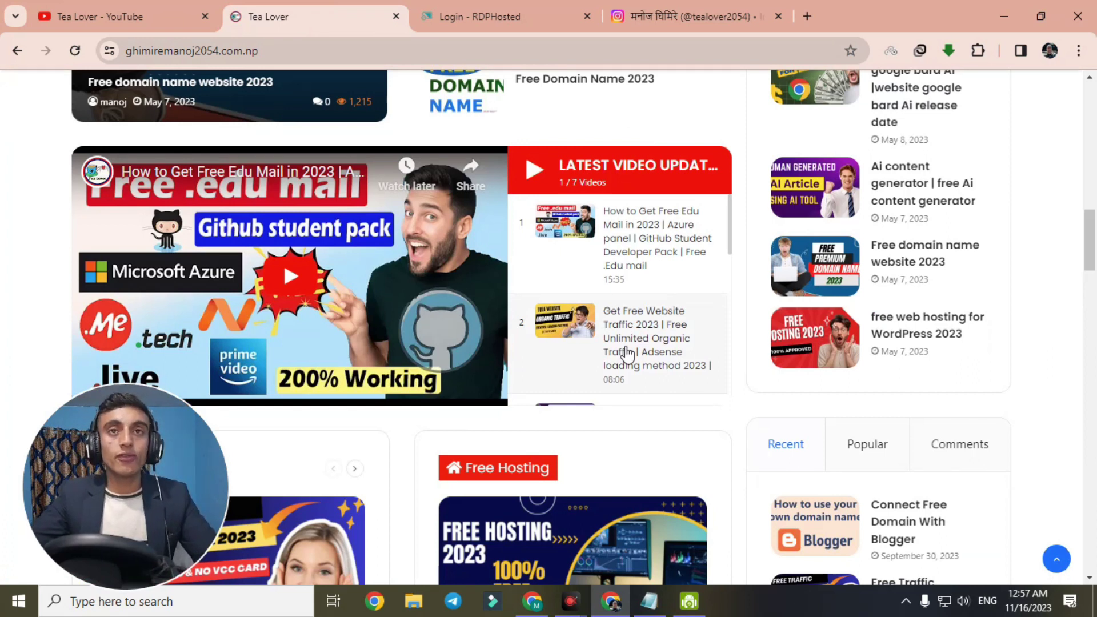
Step: Reload the RDPHosted login page, then navigate to the site's Home page
left_click(481, 23)
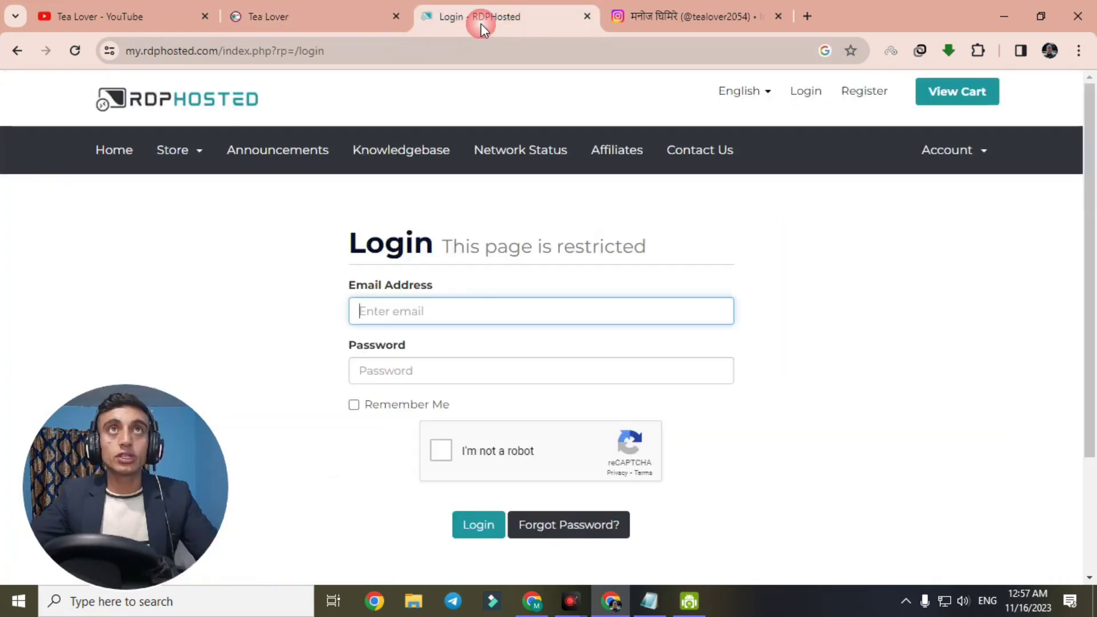
key("F5")
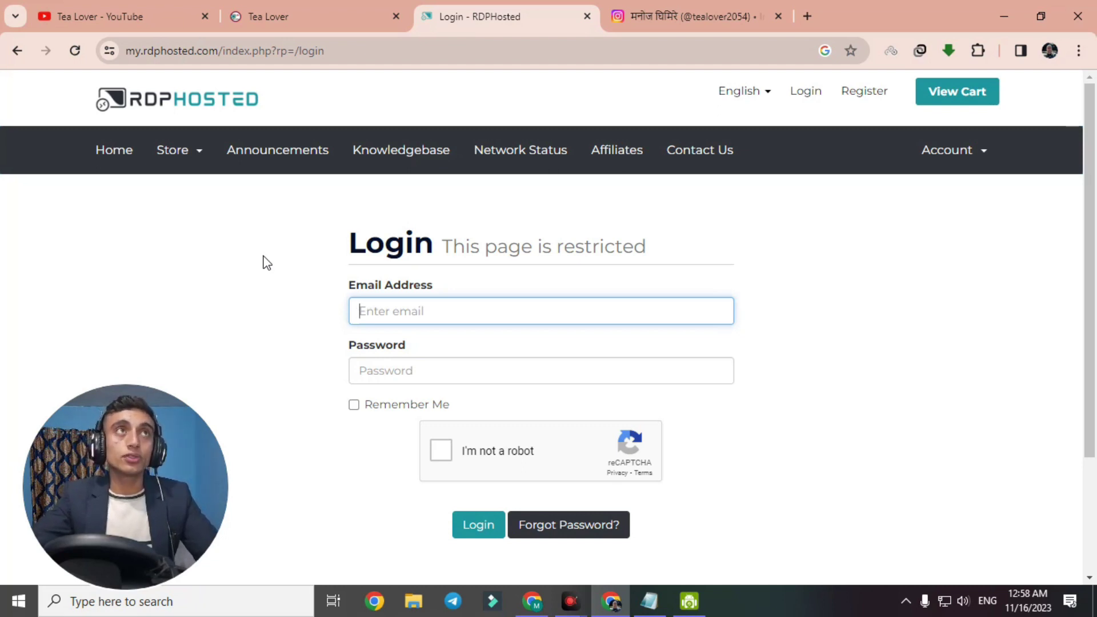
left_click(111, 150)
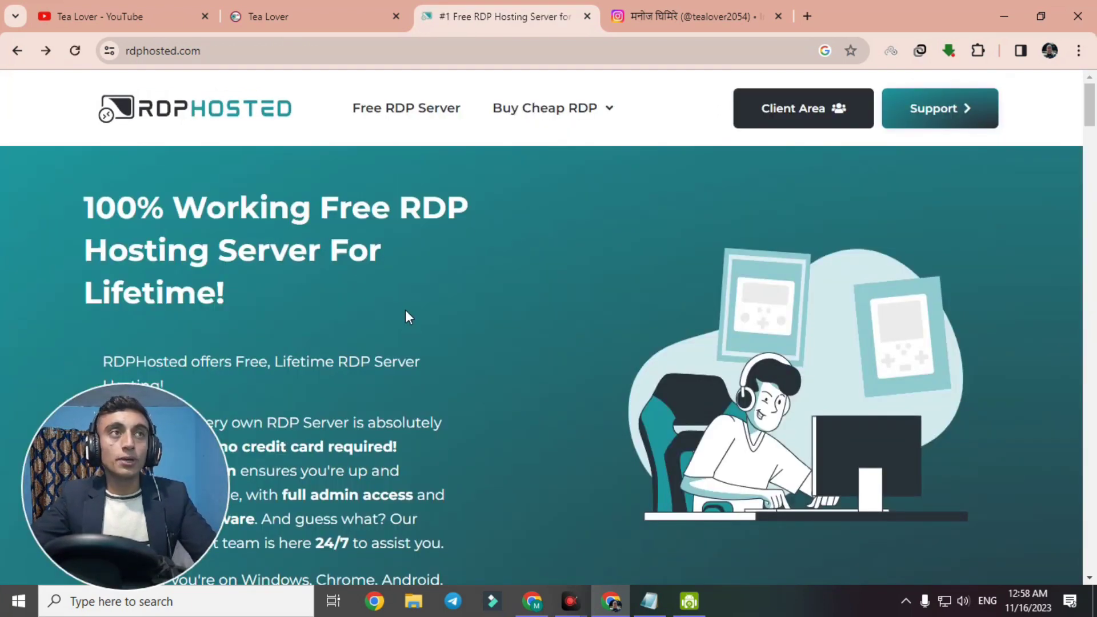
Step: Highlight the free lifetime RDP hosting headline and scroll to the Free RDP Hosting Server Plans
left_click_drag(86, 209, 495, 297)
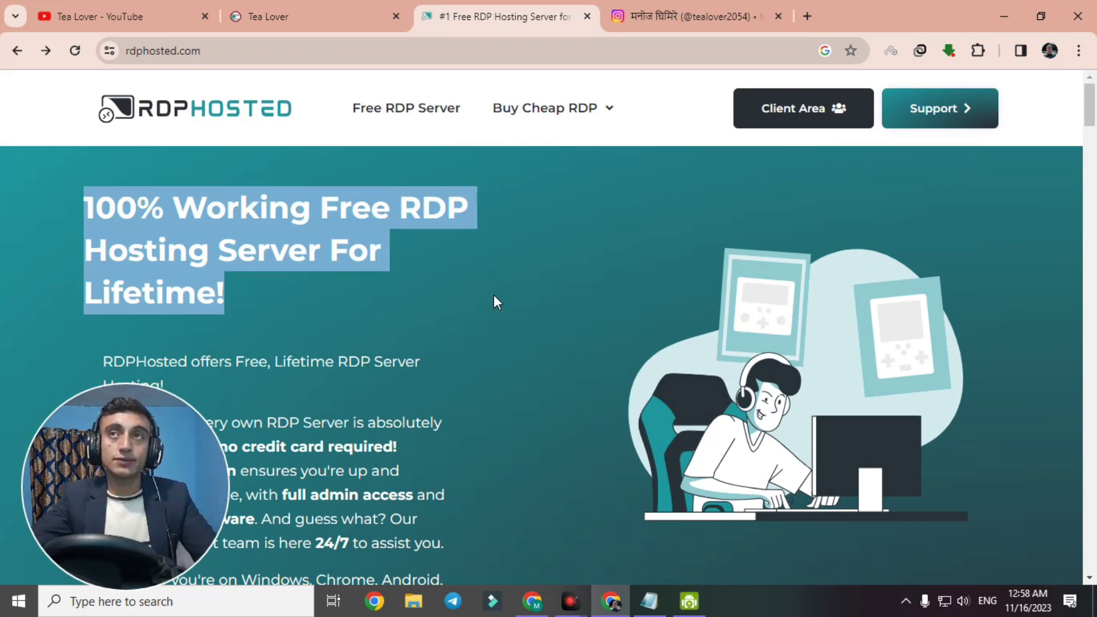
left_click(463, 273)
left_click_drag(1090, 115, 1092, 162)
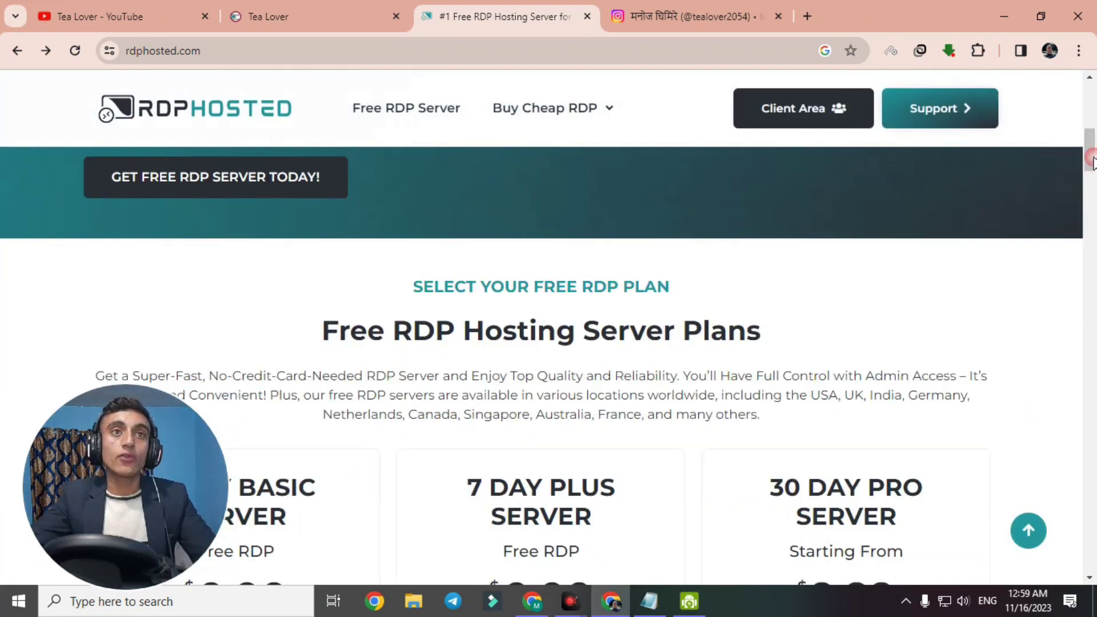
left_click_drag(323, 331, 790, 358)
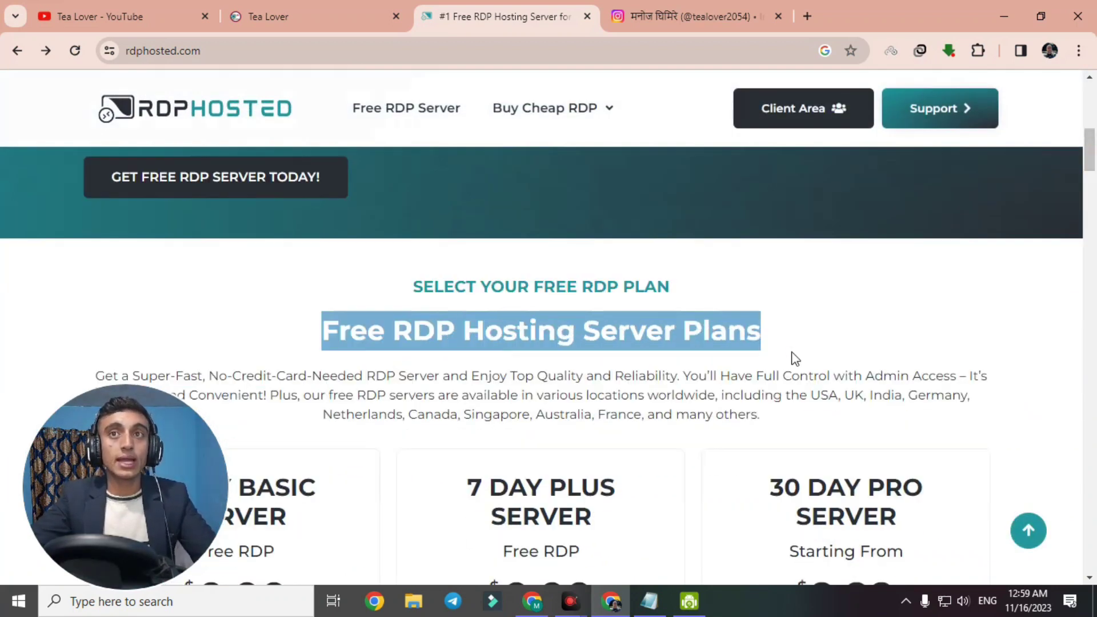
left_click_drag(1090, 143, 1092, 184)
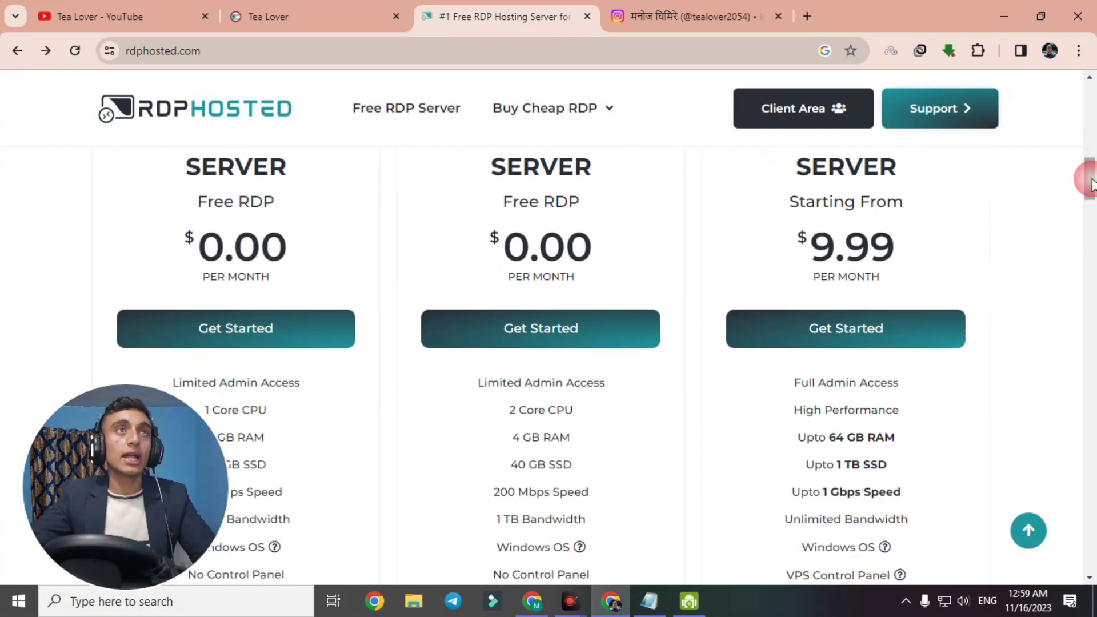
scroll(233, 242, "up", 2)
Step: Highlight the 7 Day Basic, 7 Day Plus and 30 Day Pro plan headings
left_click_drag(149, 262, 228, 280)
left_click_drag(461, 278, 615, 319)
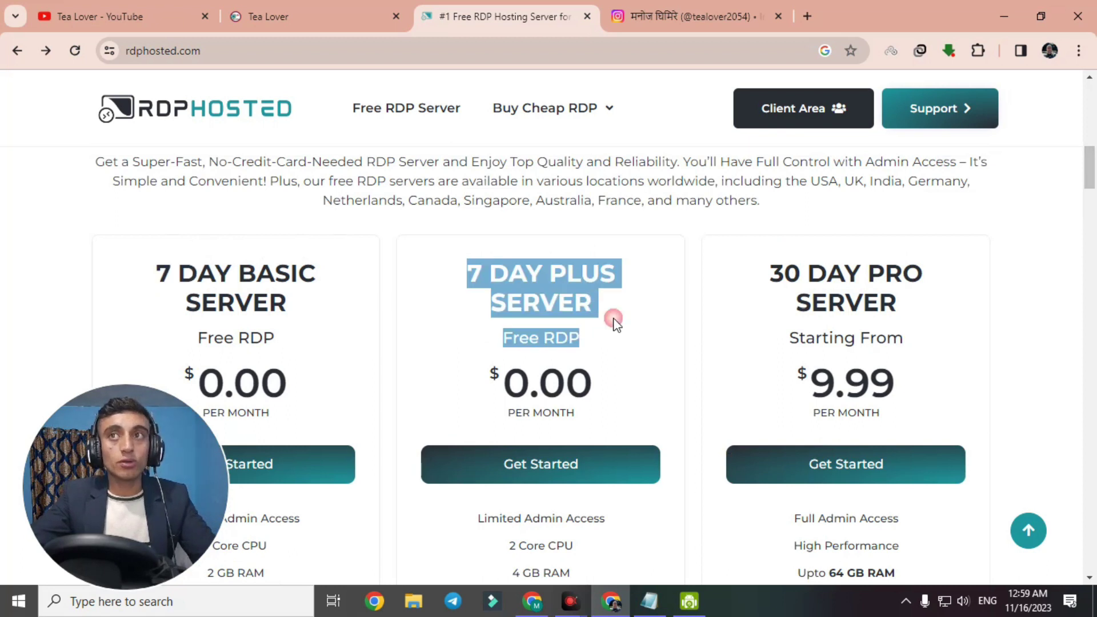
left_click_drag(770, 273, 957, 314)
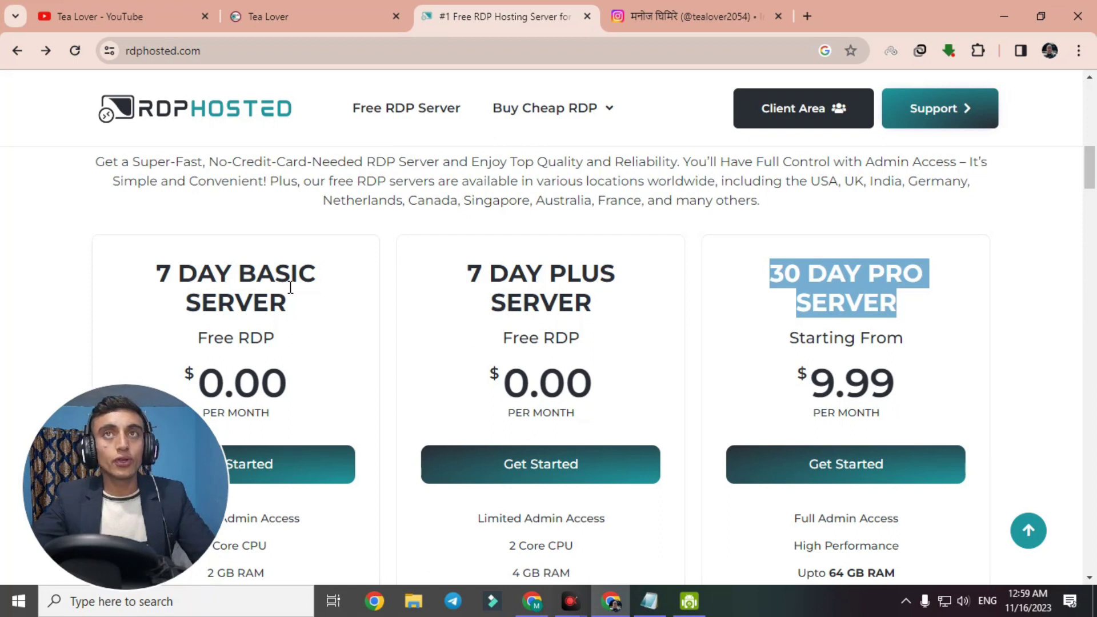
left_click_drag(1089, 186, 1091, 205)
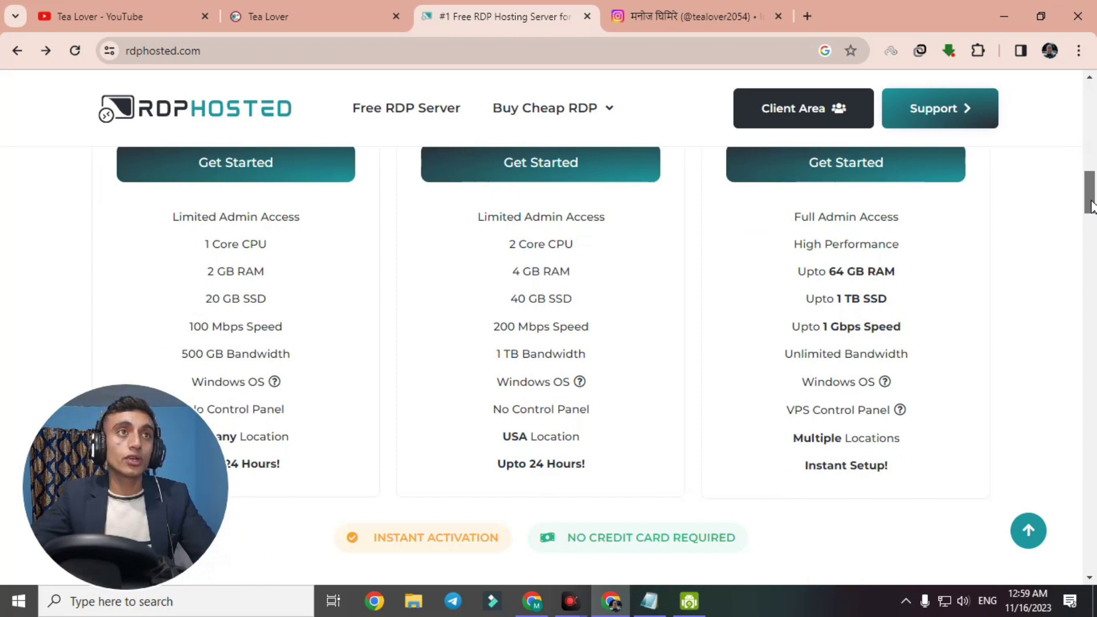
Step: Scroll the $0.00 pricing cards and highlight the NO CREDIT CARD REQUIRED badge
left_click_drag(1091, 205, 1091, 207)
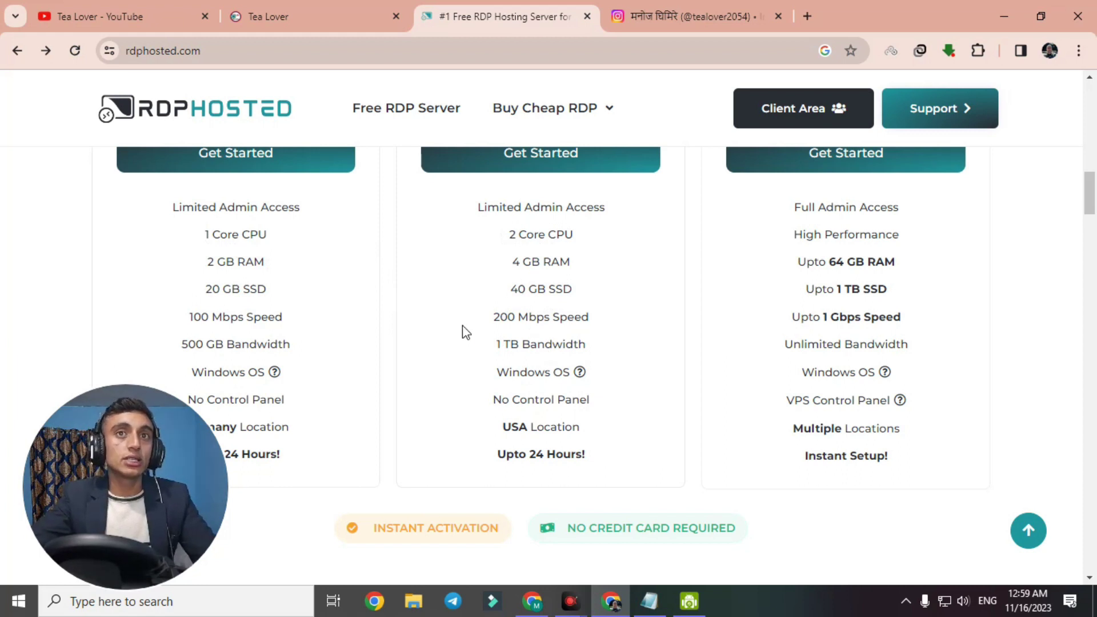
scroll(667, 481, "down", 1)
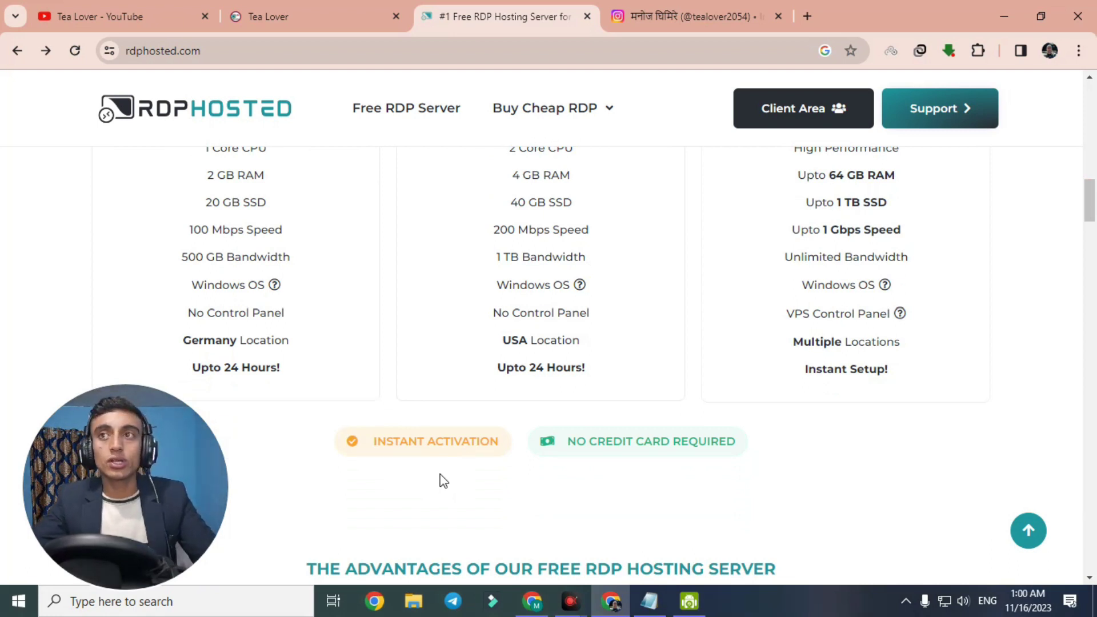
left_click_drag(567, 441, 772, 470)
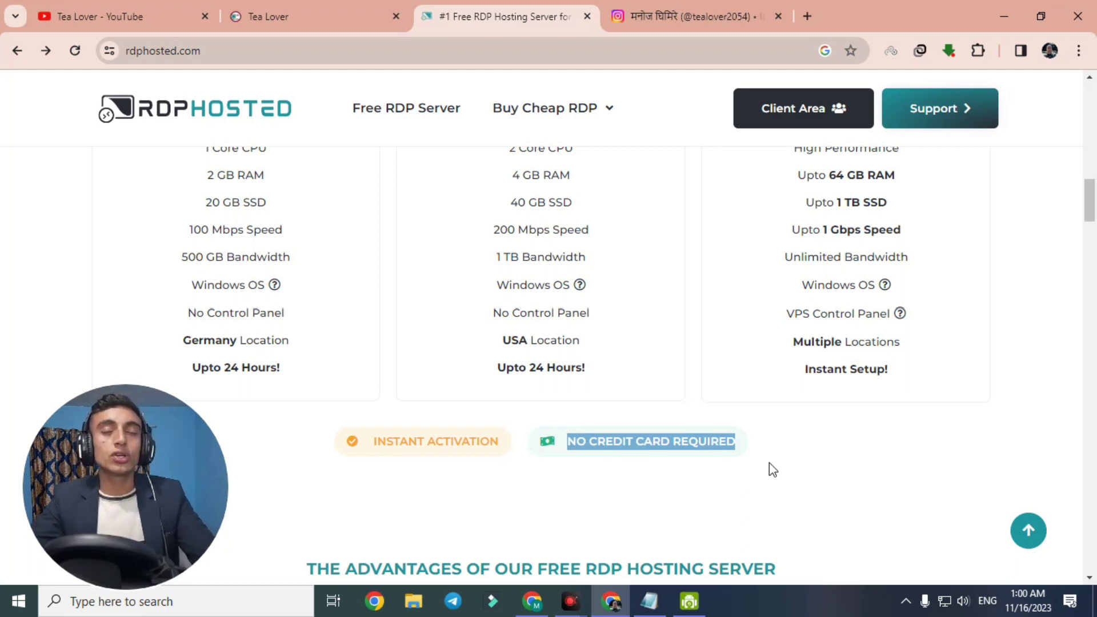
scroll(772, 469, "down", 1)
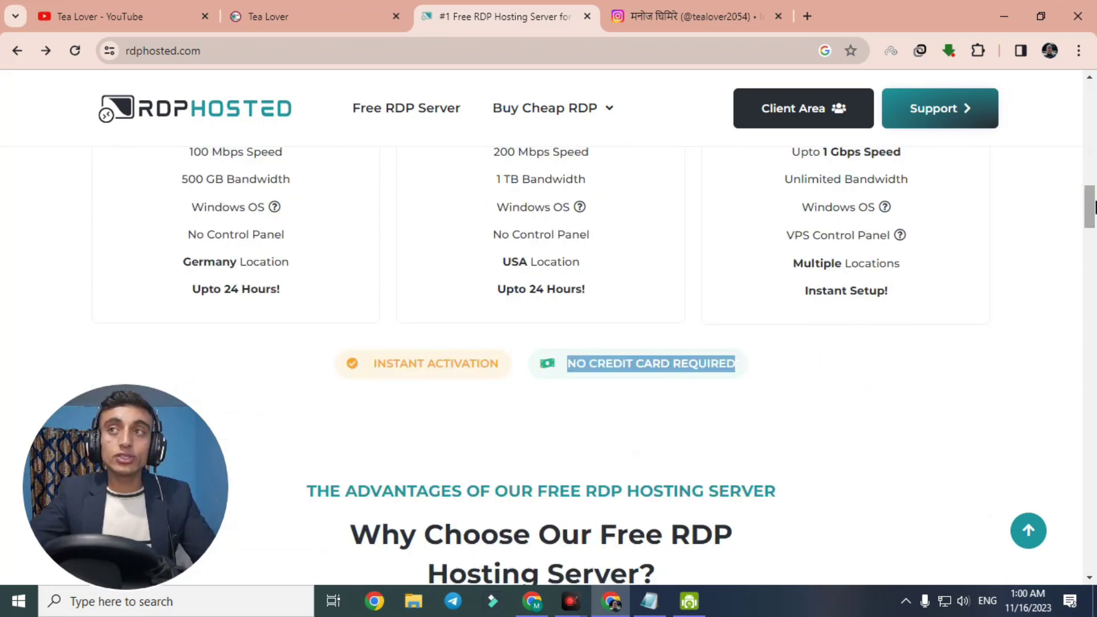
left_click_drag(1091, 214, 1092, 178)
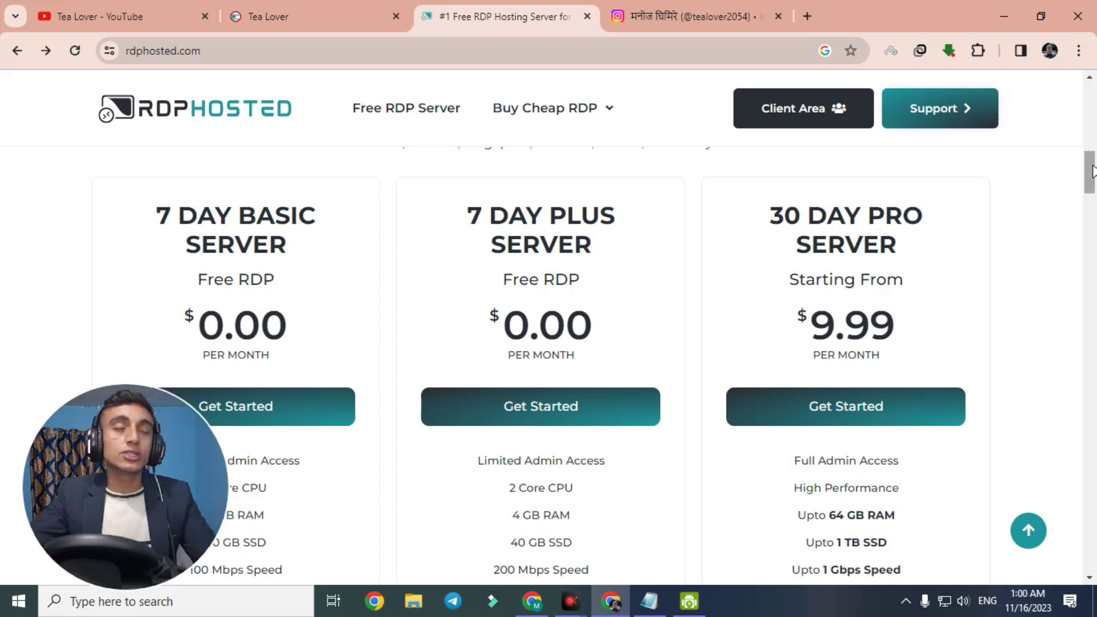
scroll(1092, 170, "down", 2)
Step: Start the 7 Day Basic Server order and highlight its name, 2 GB RAM and 20 GB SSD
left_click(235, 292)
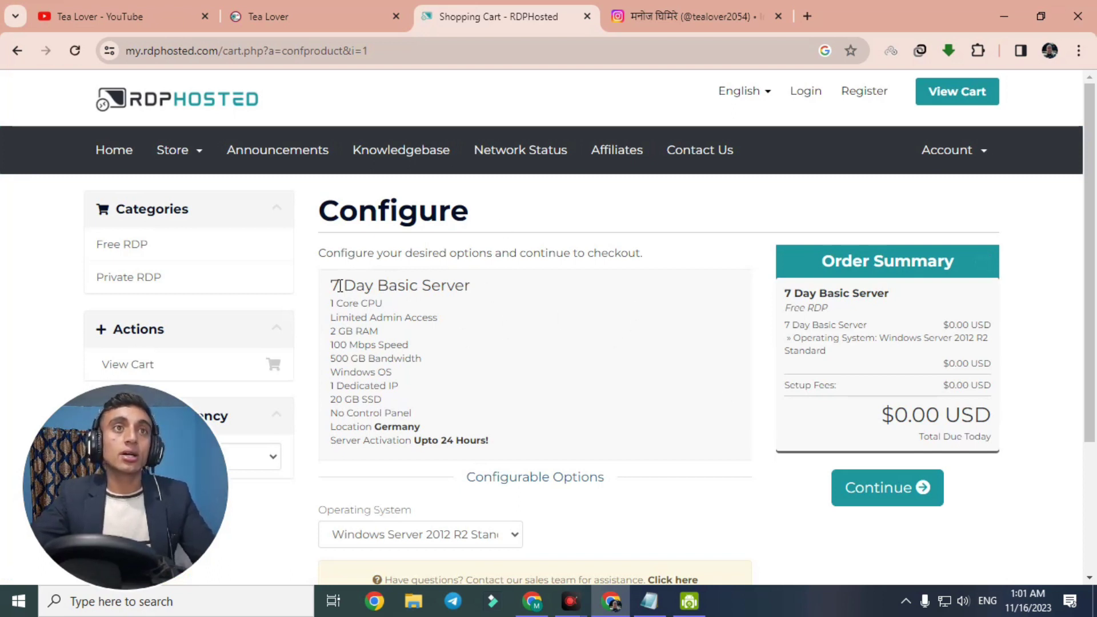
left_click_drag(332, 286, 480, 289)
left_click(483, 292)
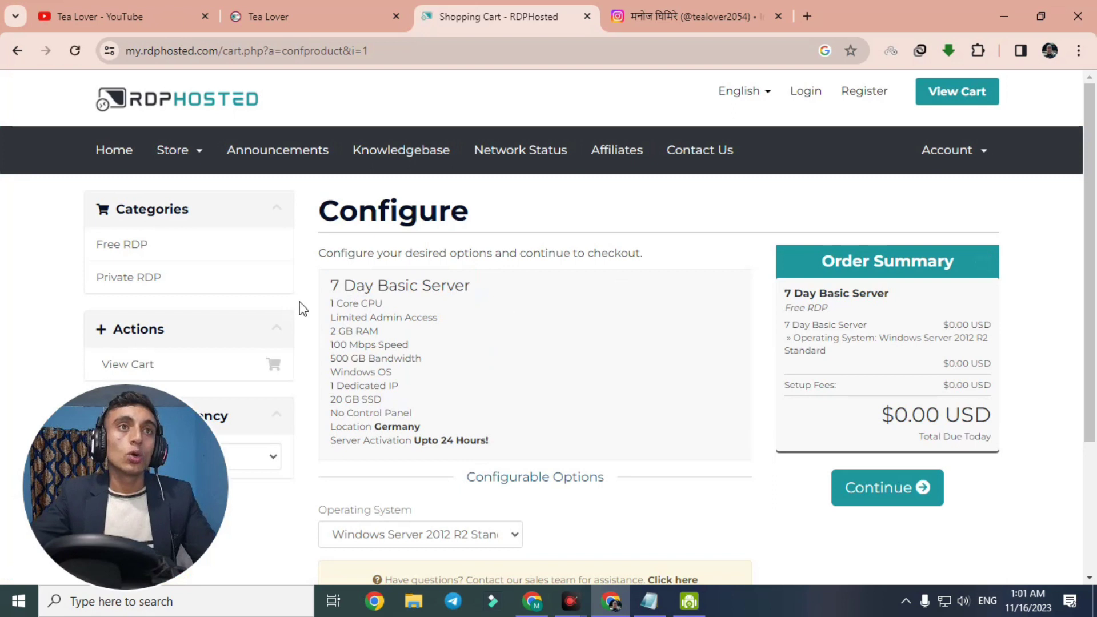
left_click_drag(331, 331, 393, 341)
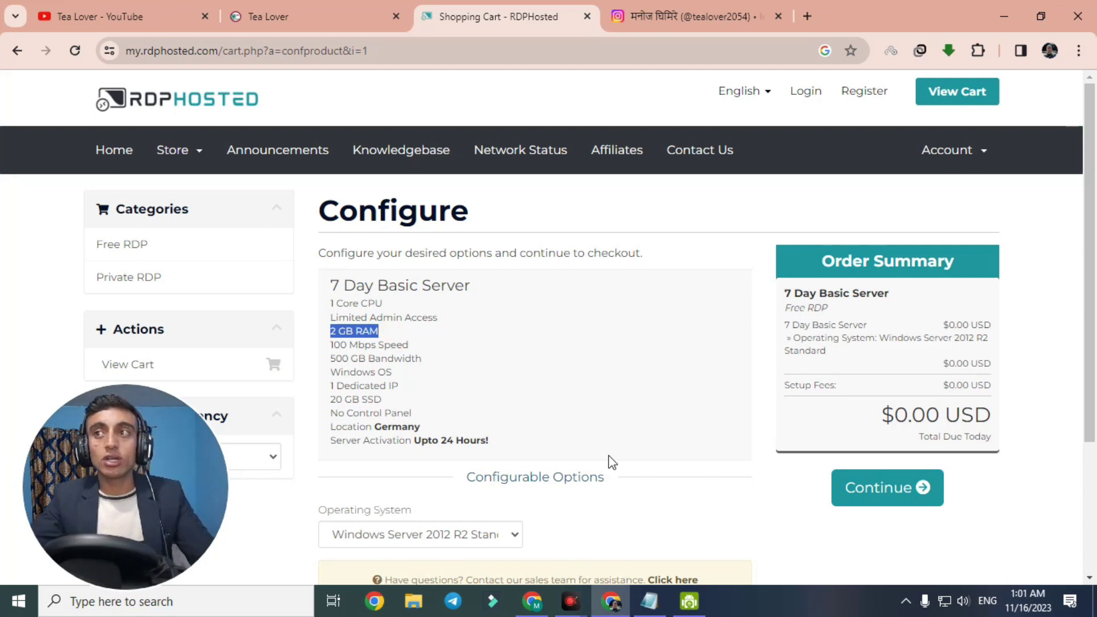
left_click_drag(330, 385, 386, 406)
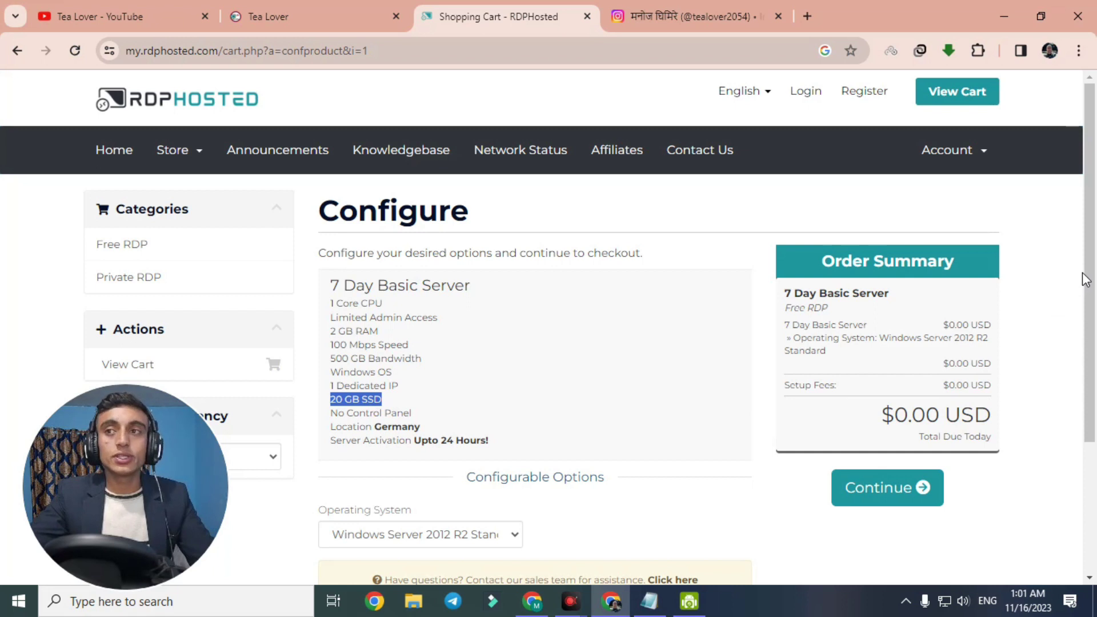
Step: Continue, highlighting the $0.00 USD total and the chosen operating system
left_click(901, 503)
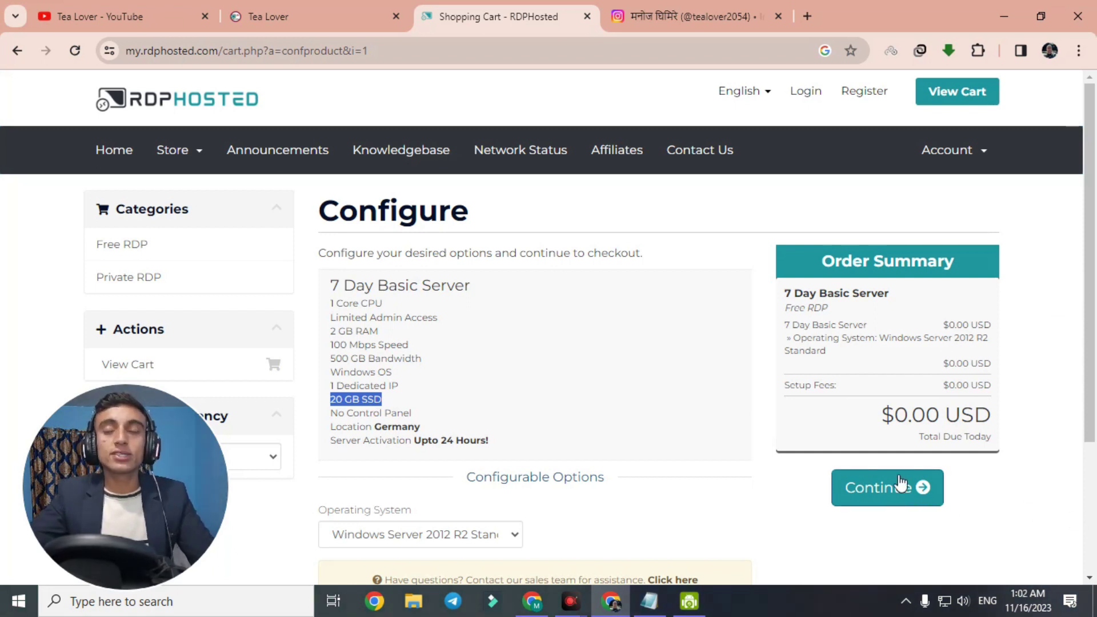
left_click(879, 420)
left_click_drag(880, 419, 987, 413)
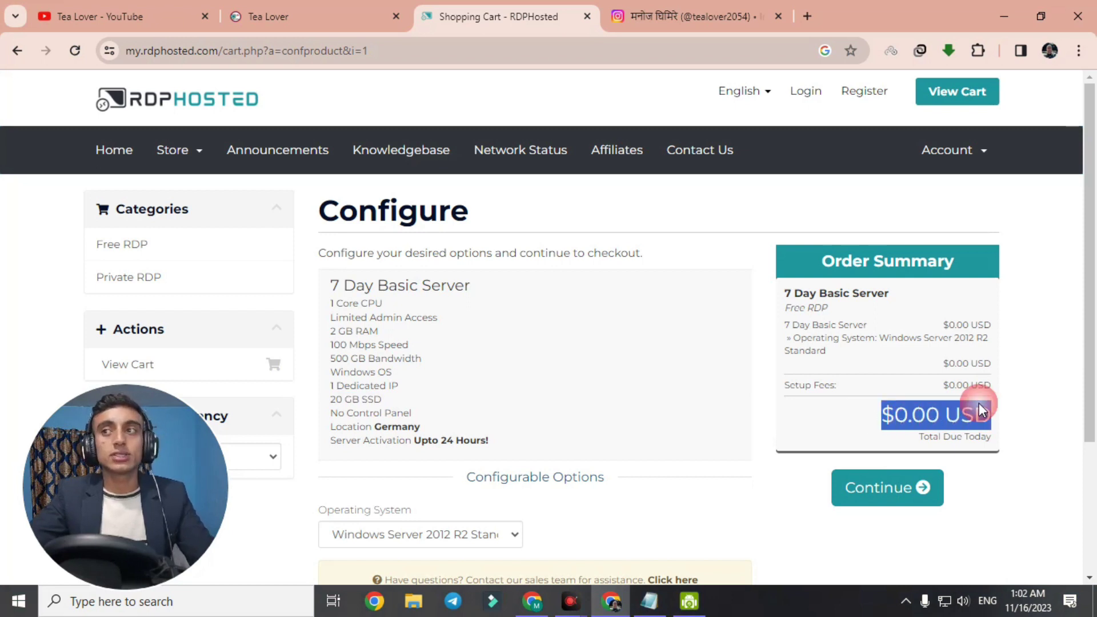
left_click(1032, 436)
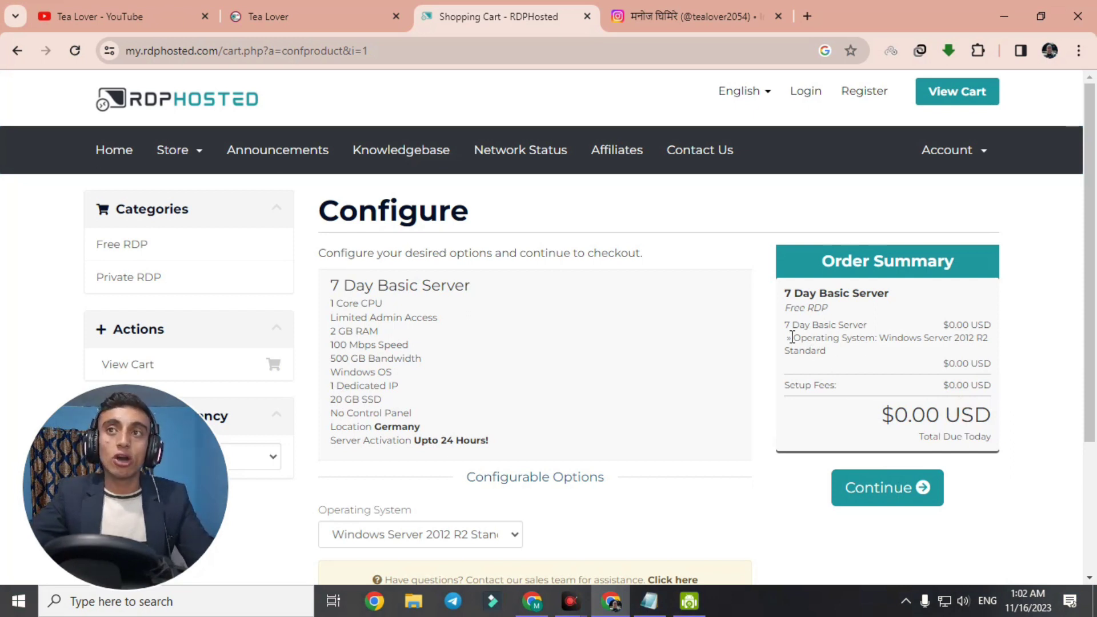
left_click_drag(792, 337, 970, 341)
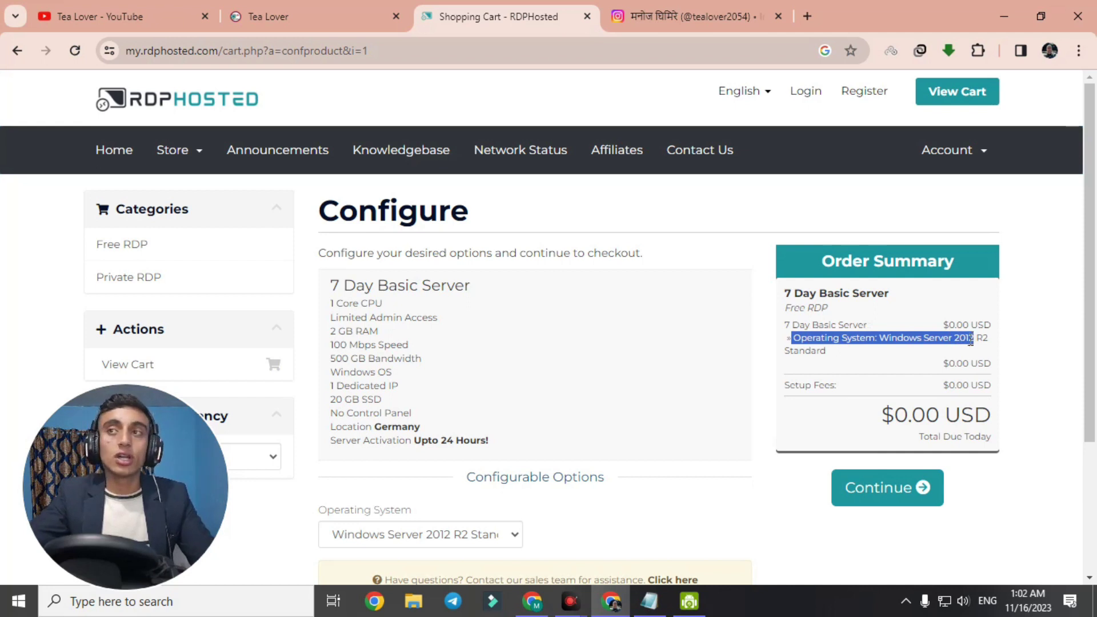
Step: Add the server to the cart and remove the duplicate 7 Day Basic Server entry
left_click(866, 503)
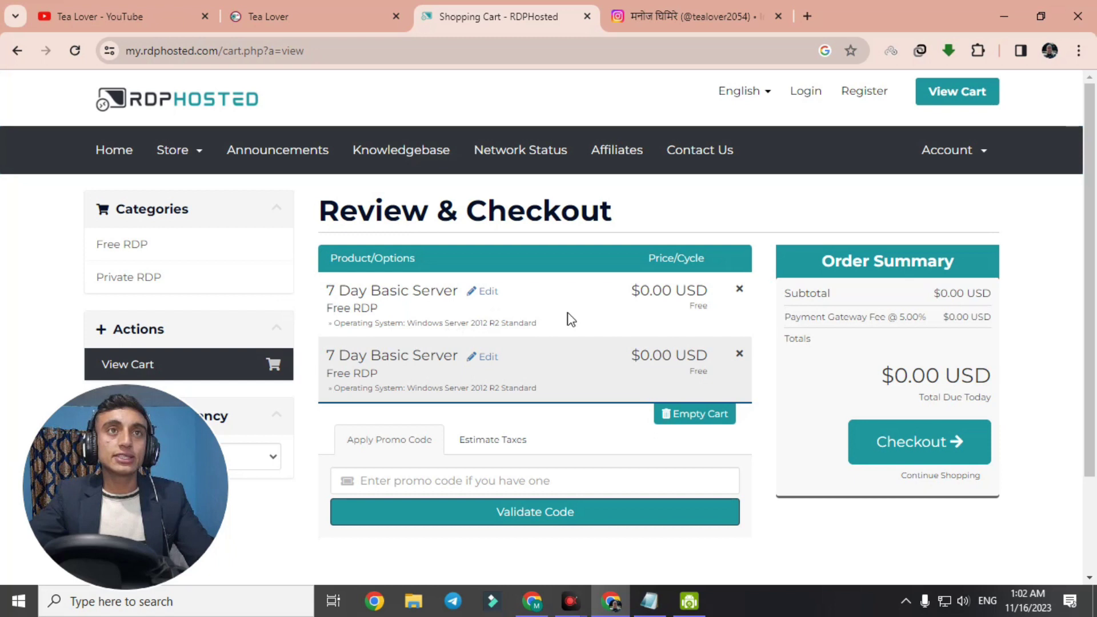
left_click(739, 292)
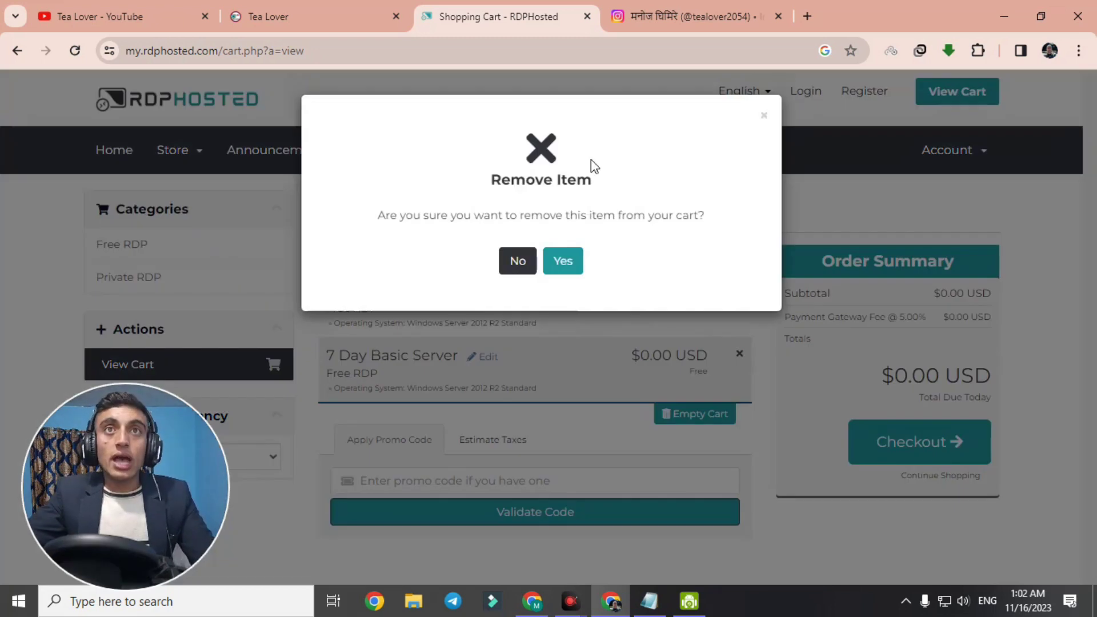
left_click(558, 262)
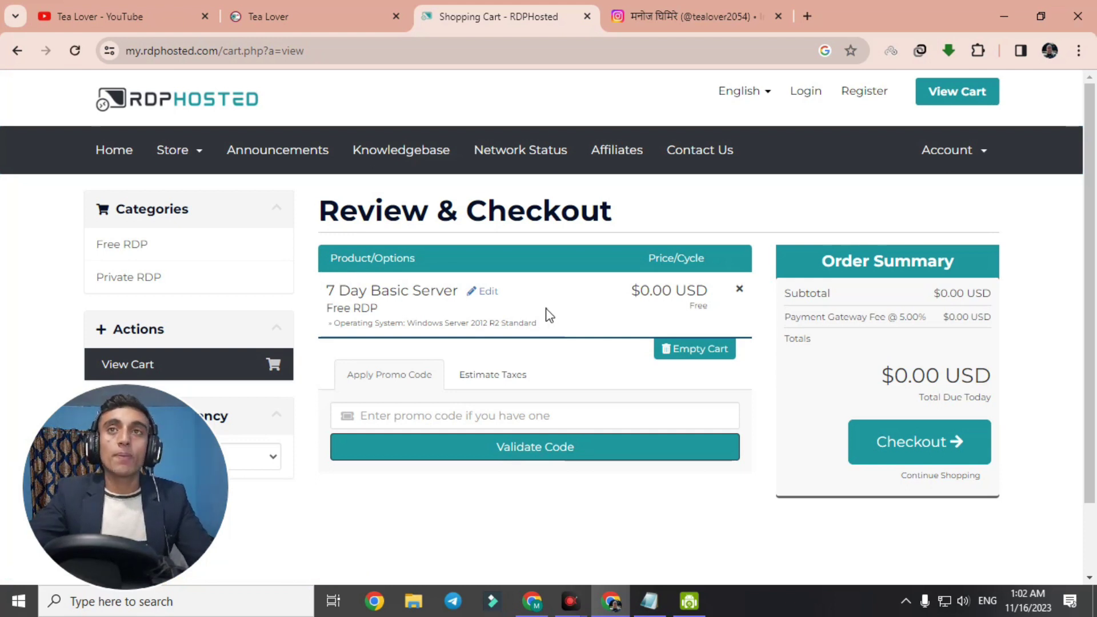
left_click_drag(327, 309, 365, 309)
left_click(365, 309)
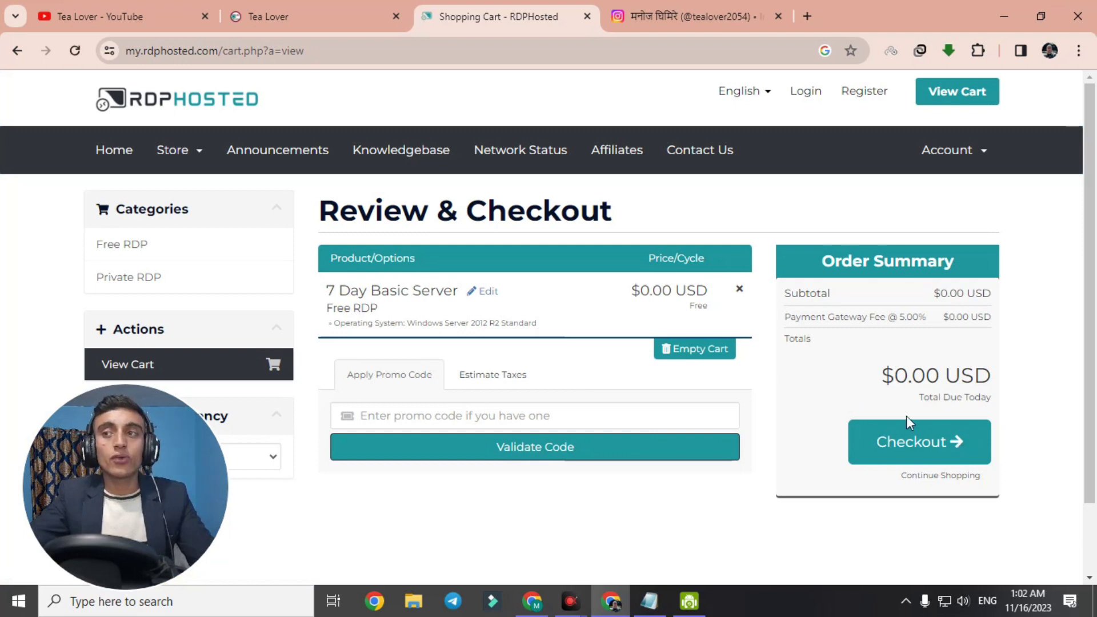
Step: Go to checkout and scroll through the personal details and password fields
left_click(909, 444)
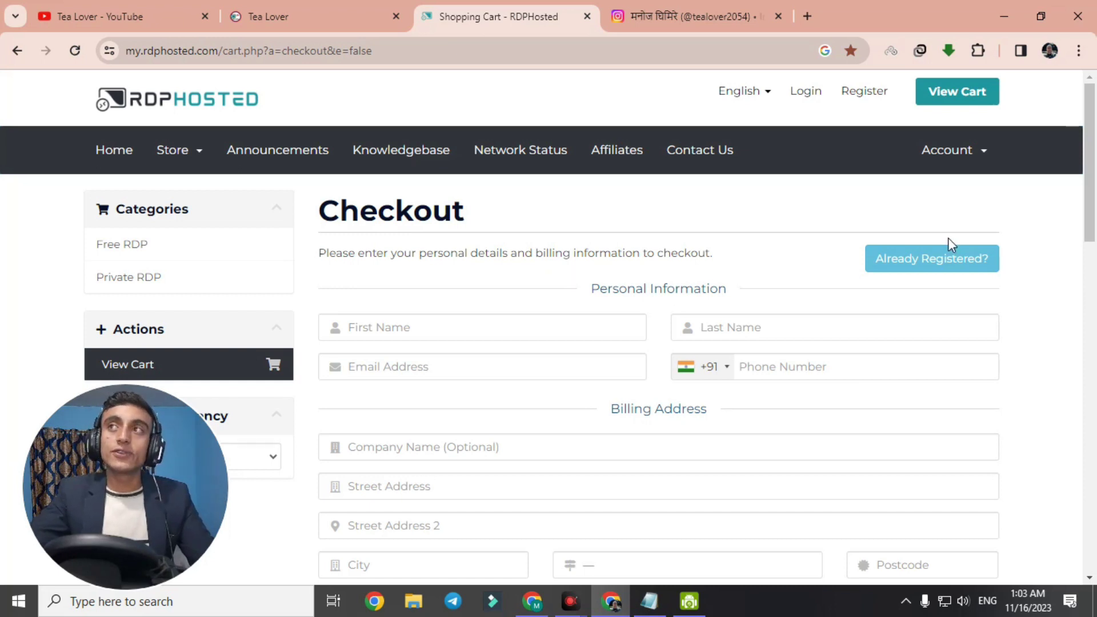
left_click_drag(1092, 154, 1095, 188)
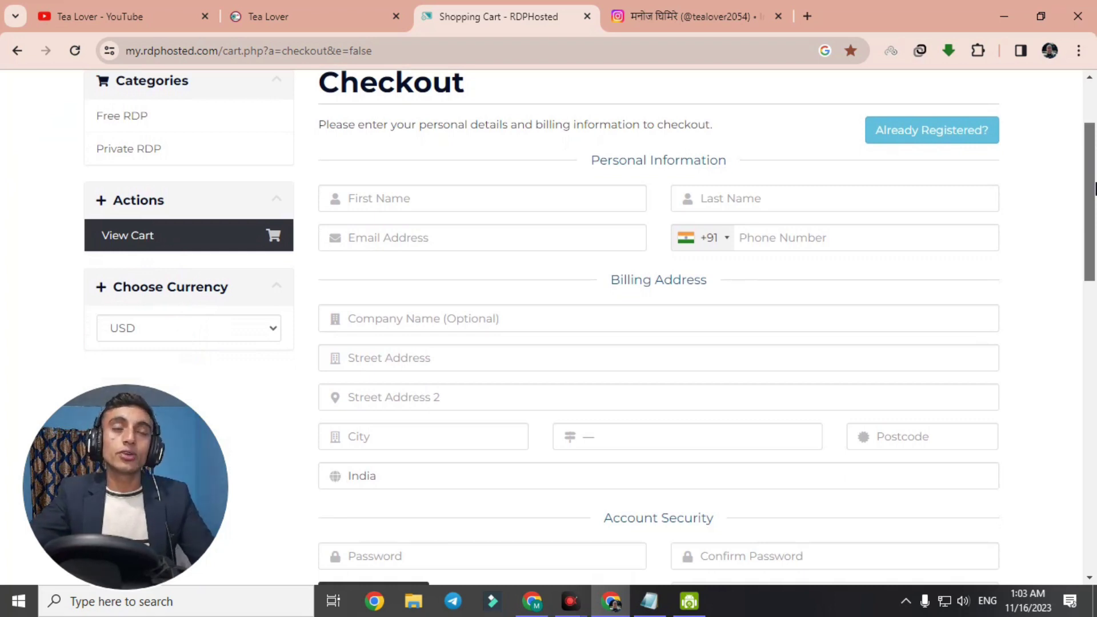
mouse_move(1094, 188)
left_mouse_down()
mouse_move(1094, 289)
mouse_move(1093, 182)
left_mouse_up()
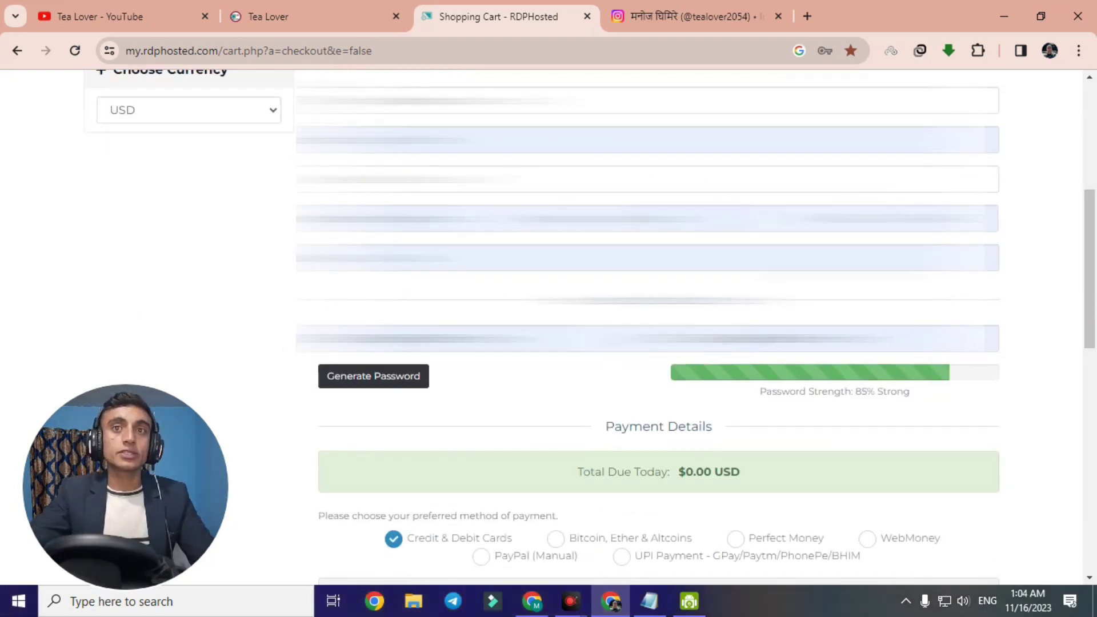
left_click_drag(1092, 257, 1092, 334)
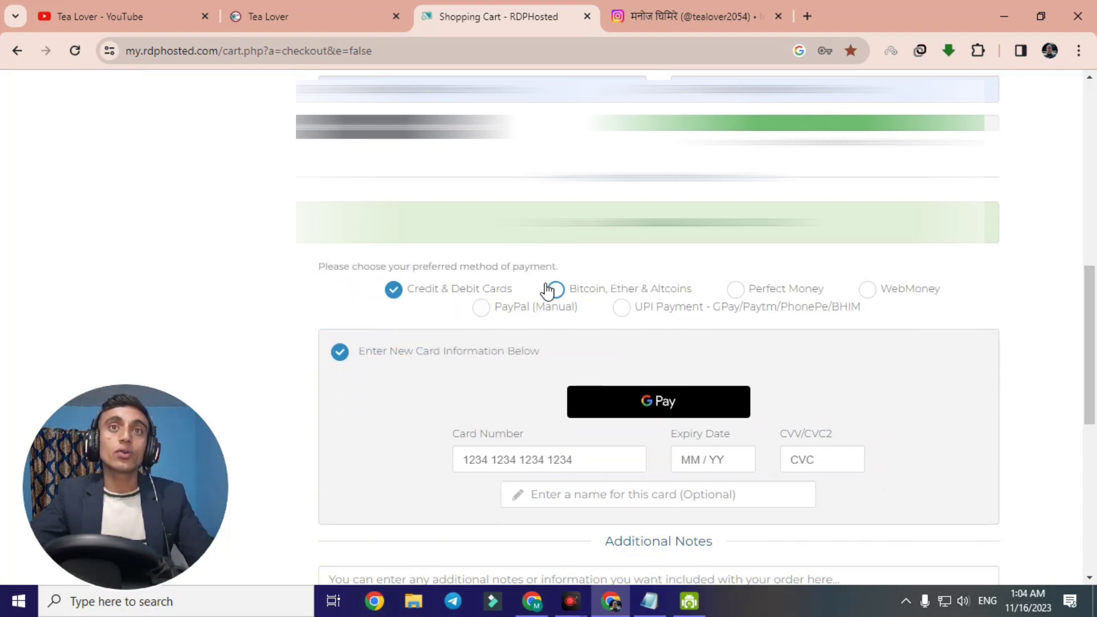
Step: Select PayPal (Manual) as the payment method and complete the free order
left_click(497, 309)
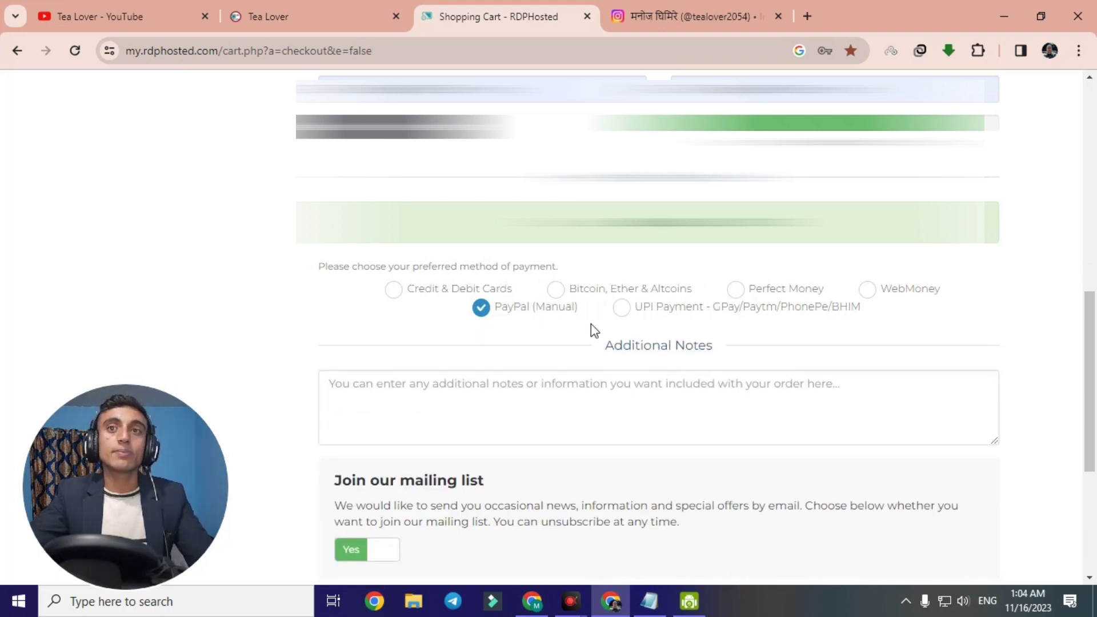
scroll(794, 409, "down", 4)
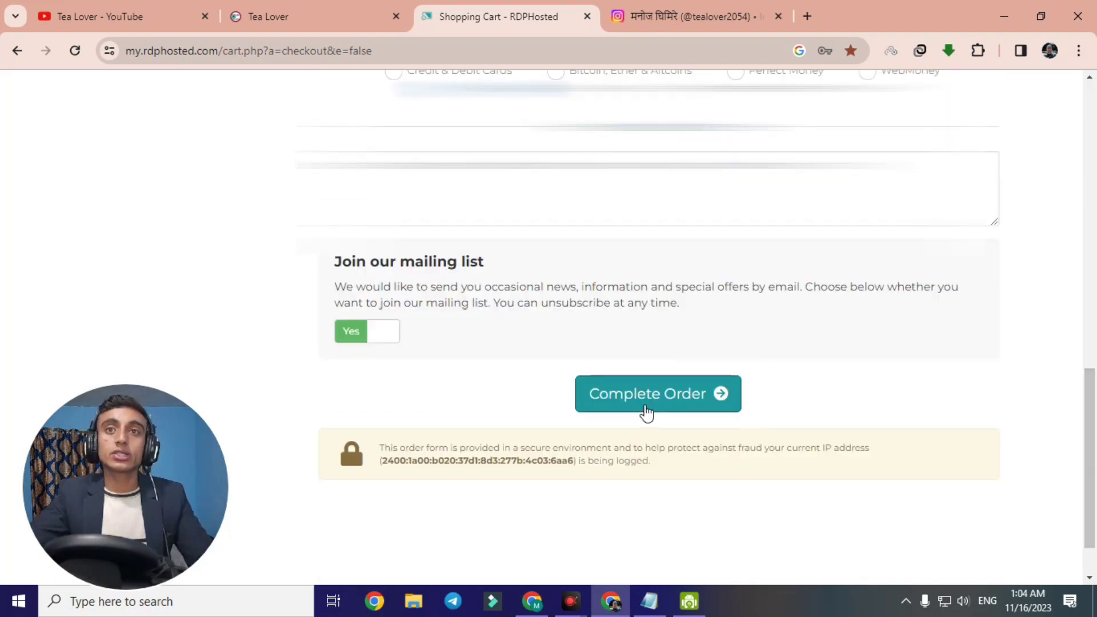
left_click_drag(1088, 429, 1093, 367)
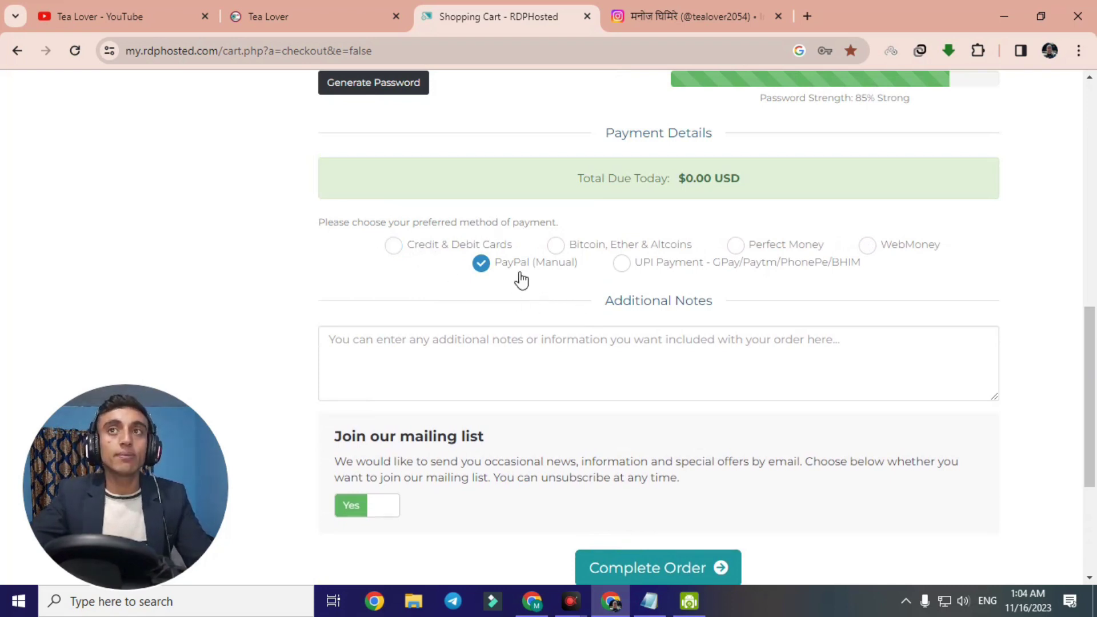
scroll(1063, 349, "down", 3)
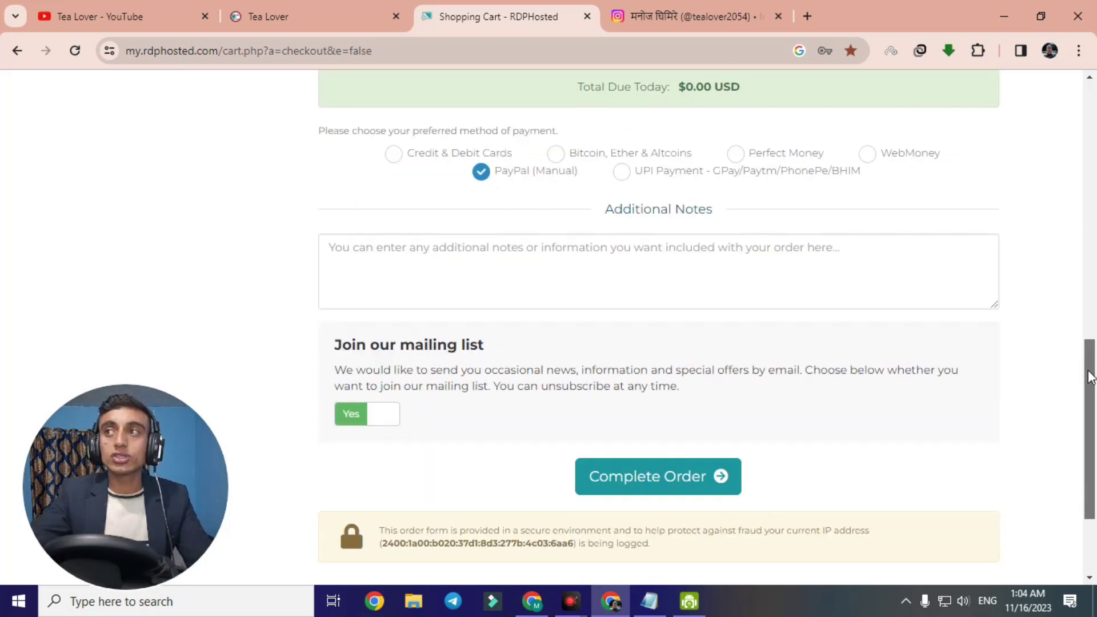
left_click(639, 401)
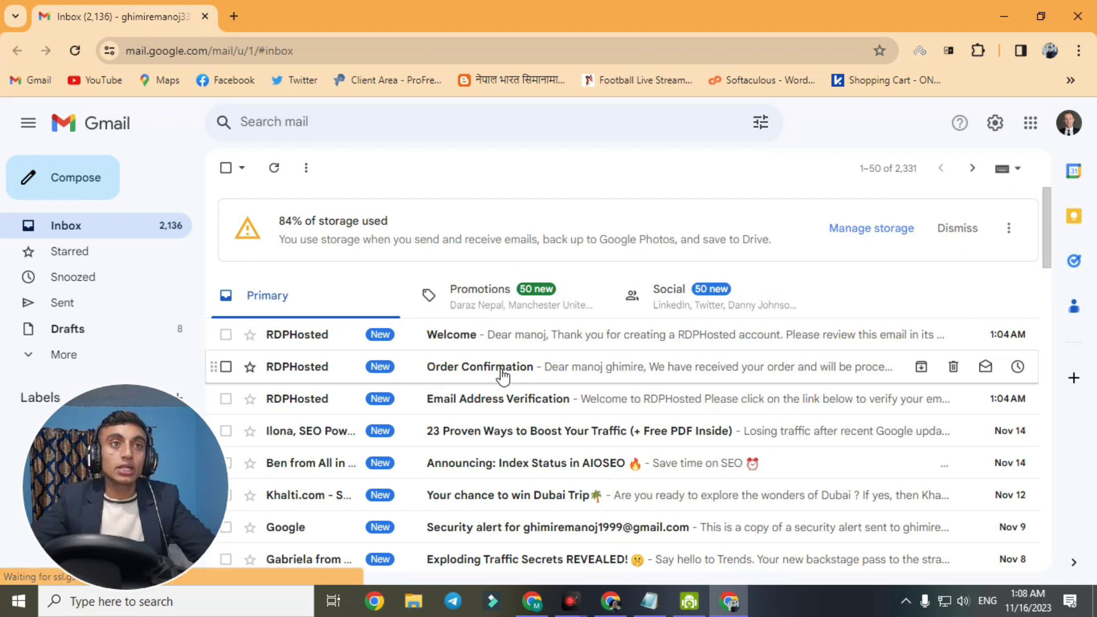
Step: Read RDPHosted's welcome email, noting the $0.00 USD first payment, then return to the inbox
left_click(434, 342)
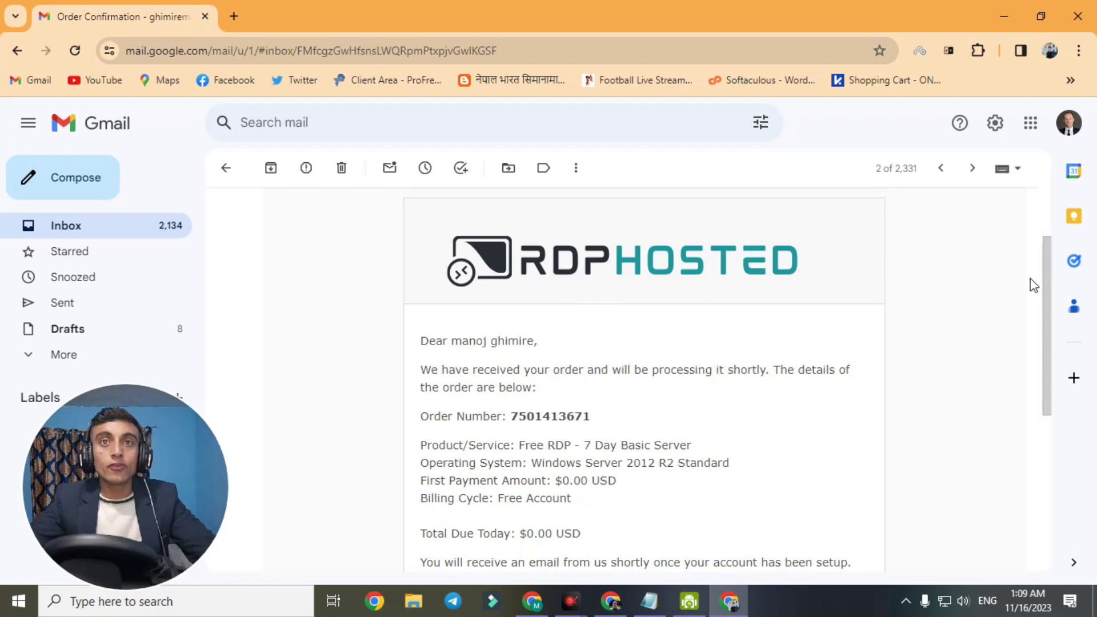
scroll(657, 343, "down", 2)
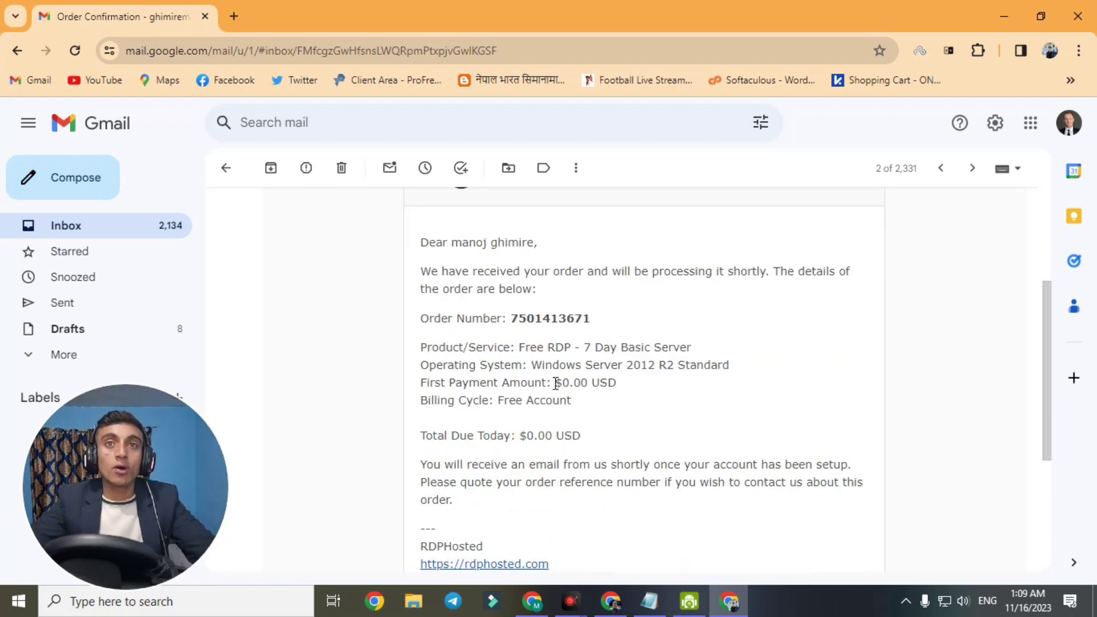
left_click_drag(555, 383, 619, 382)
left_click(633, 393)
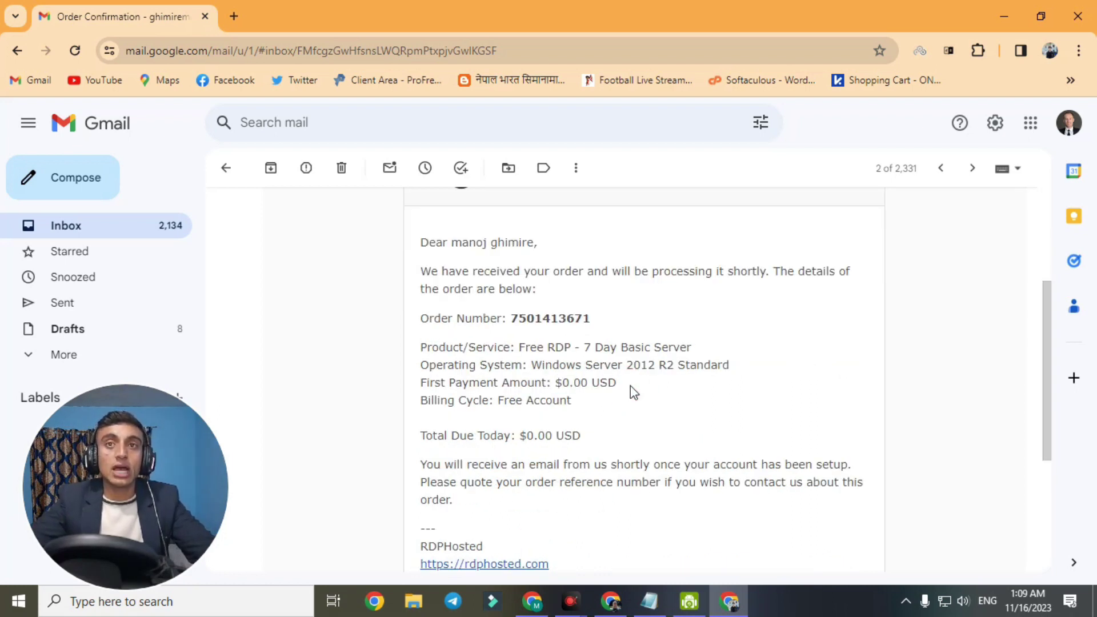
left_click(227, 170)
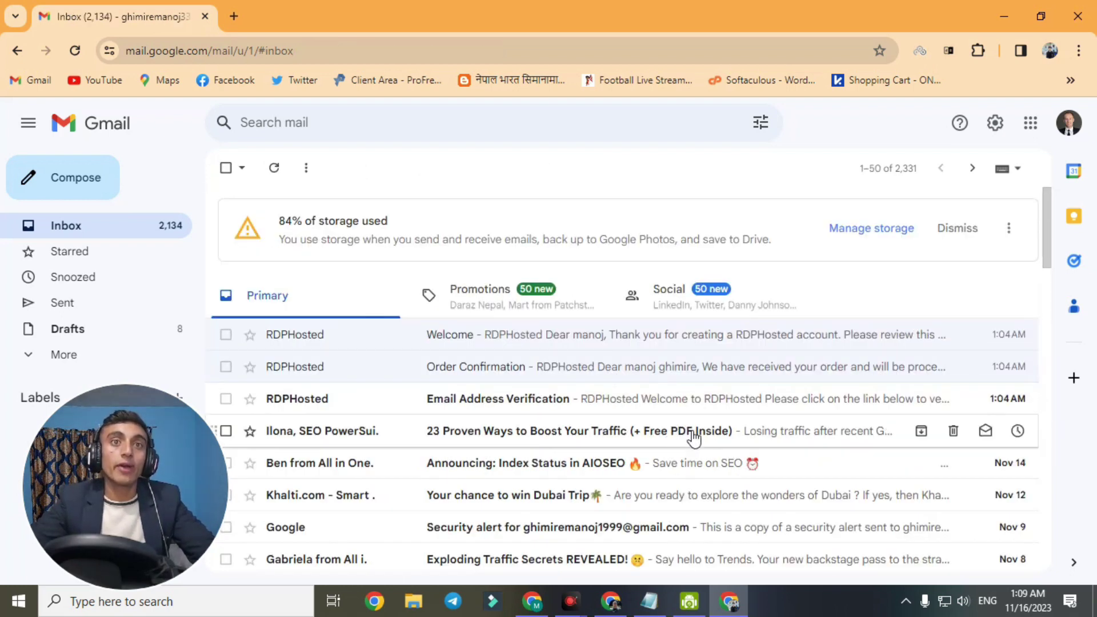
Step: Open the Email Address Verification message and follow its link to verify the address
left_click(498, 404)
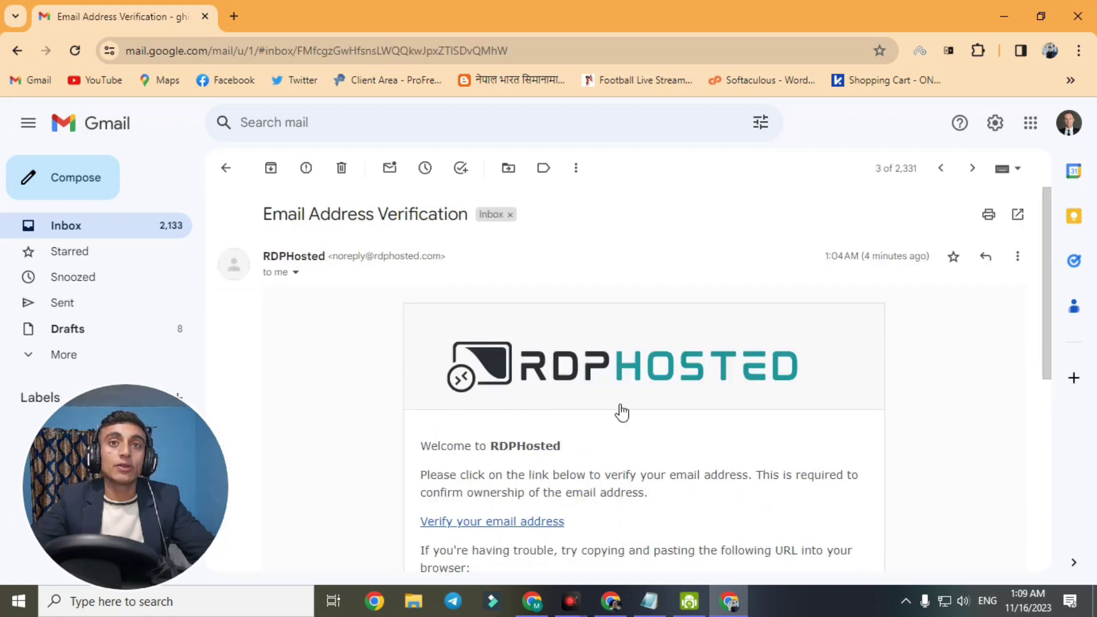
left_click_drag(1047, 239, 1044, 320)
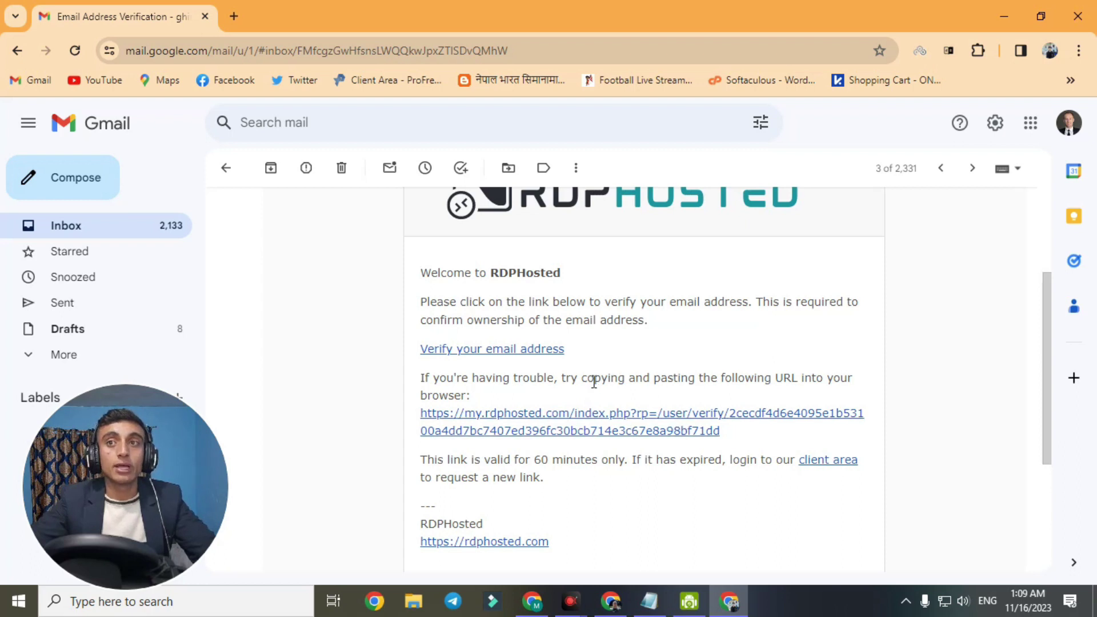
left_click(601, 415)
left_click_drag(324, 366, 869, 372)
left_click(869, 383)
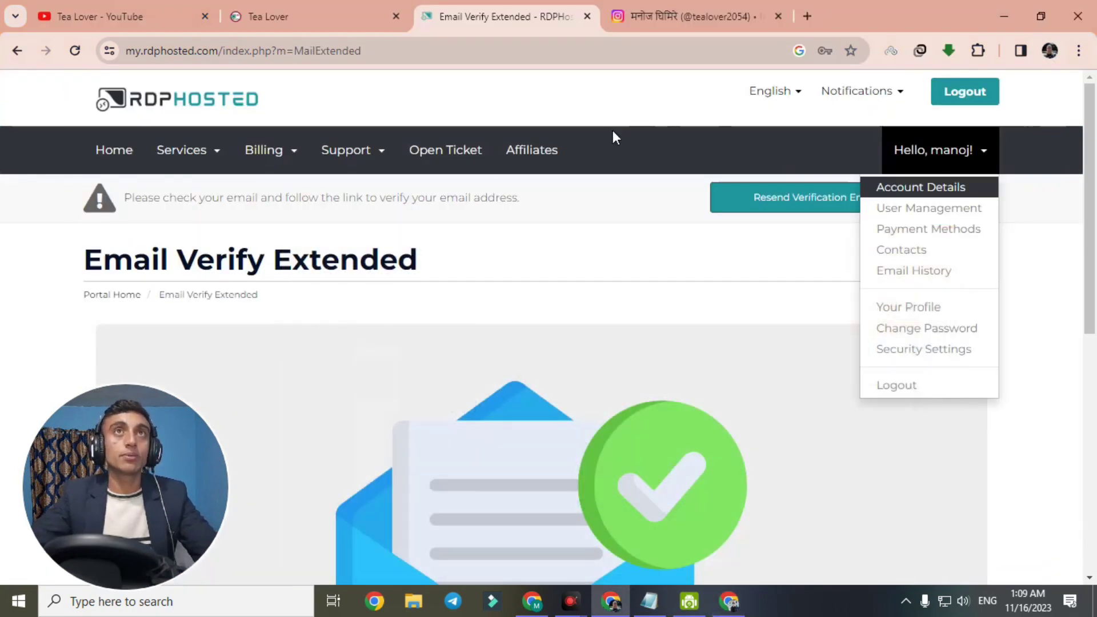
Step: Reload the page and go to Services > My Services to see the Pending server
left_click(75, 50)
scroll(619, 350, "down", 5)
scroll(619, 349, "up", 5)
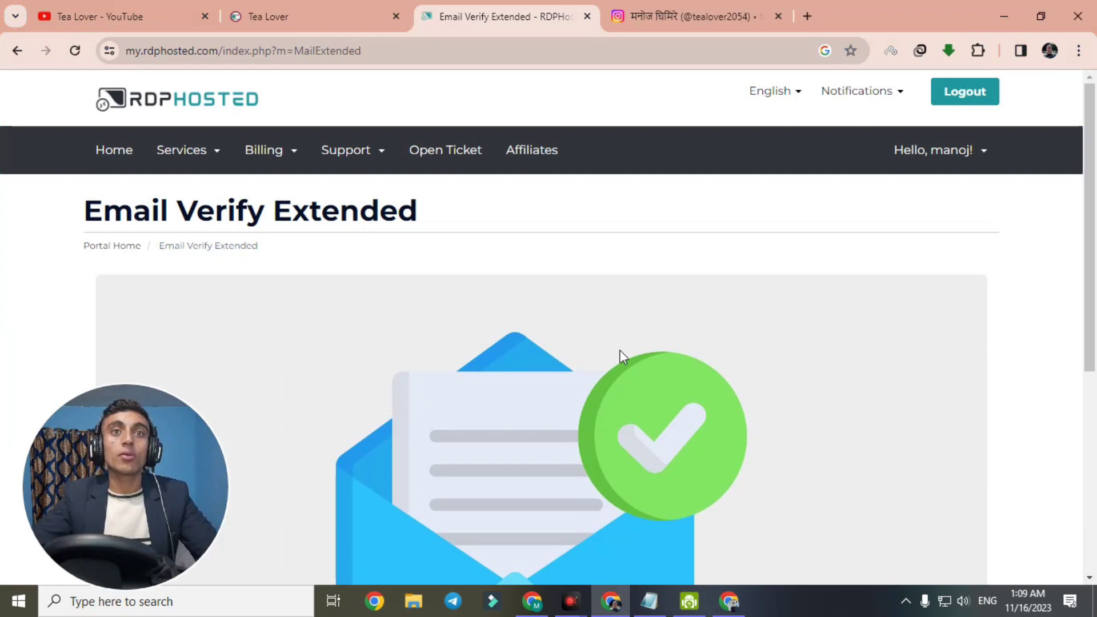
left_click(181, 150)
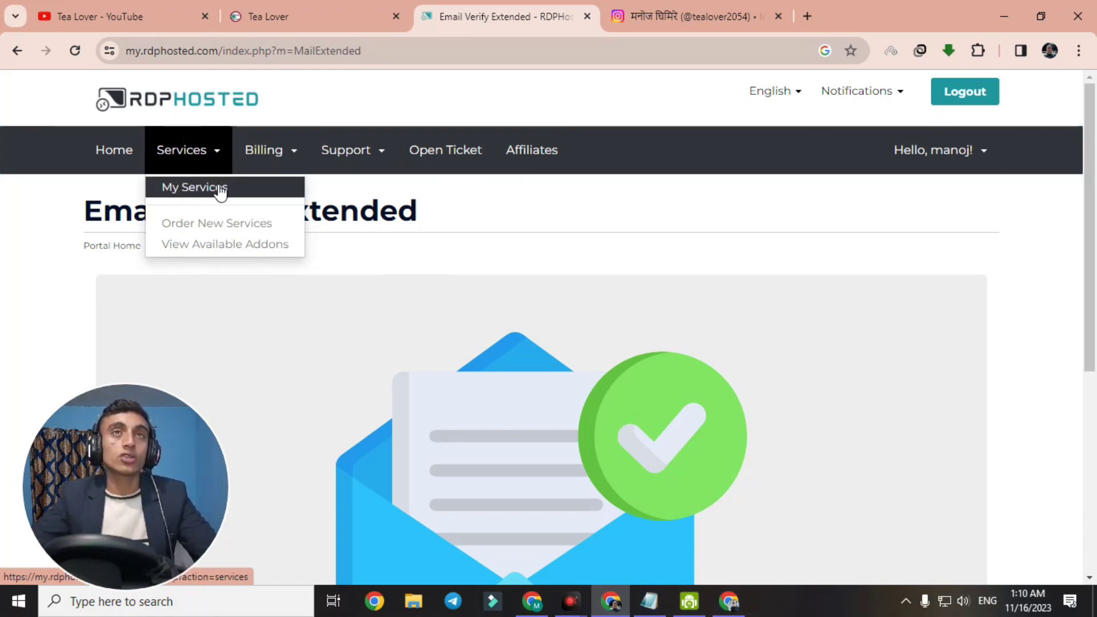
left_click(190, 190)
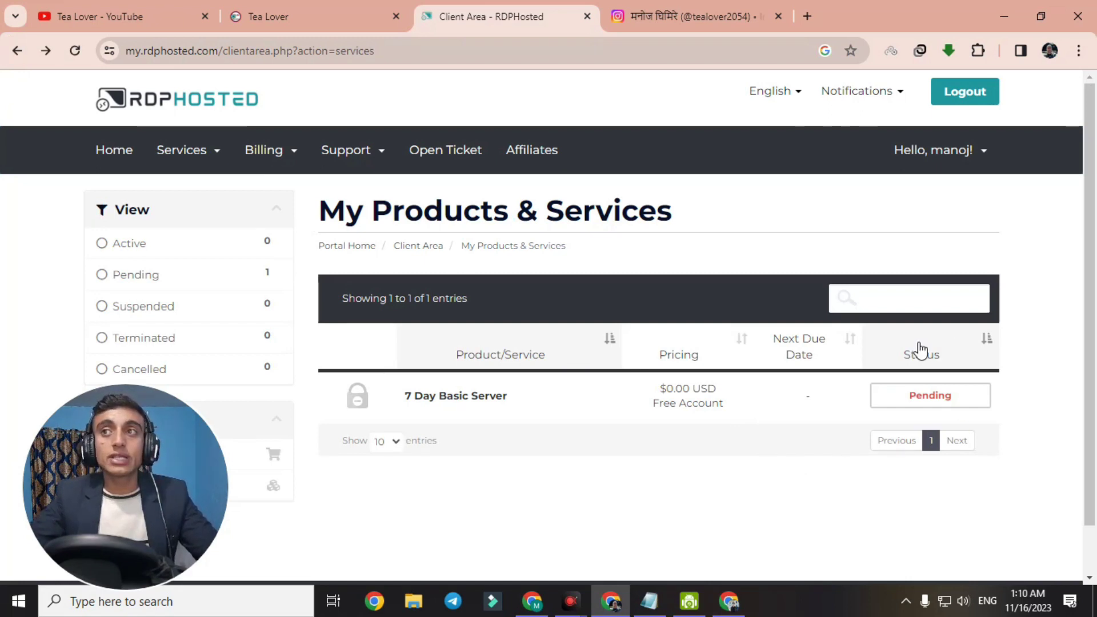
Step: Sort services by status, check the pending 7 Day Basic Server's $0.00 details, and return to checkout
left_click(939, 356)
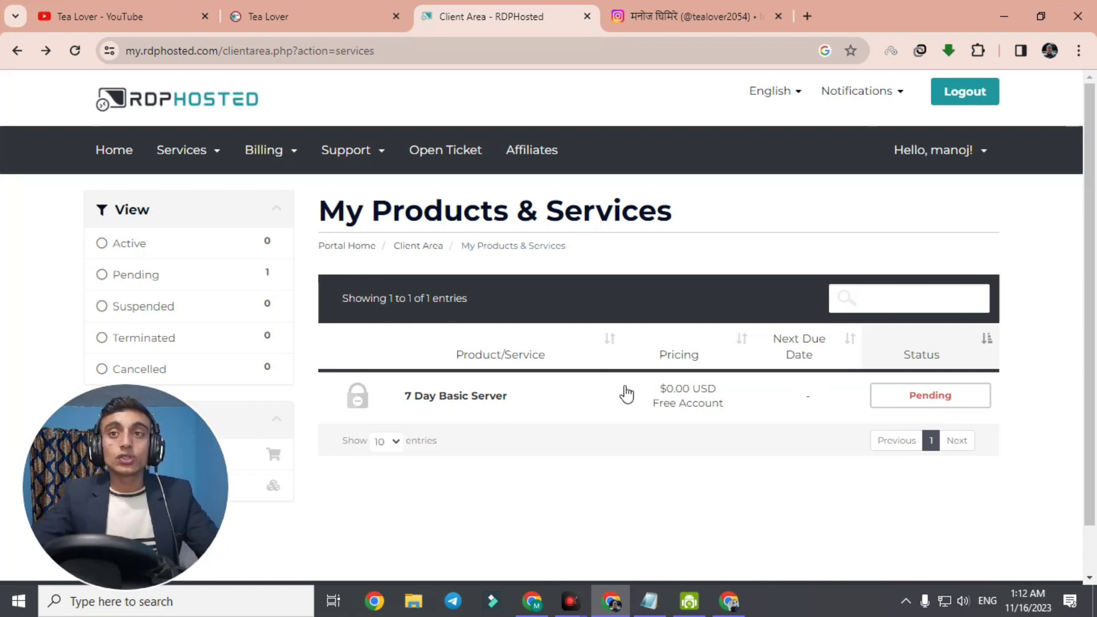
left_click_drag(648, 399, 742, 411)
left_click(749, 426)
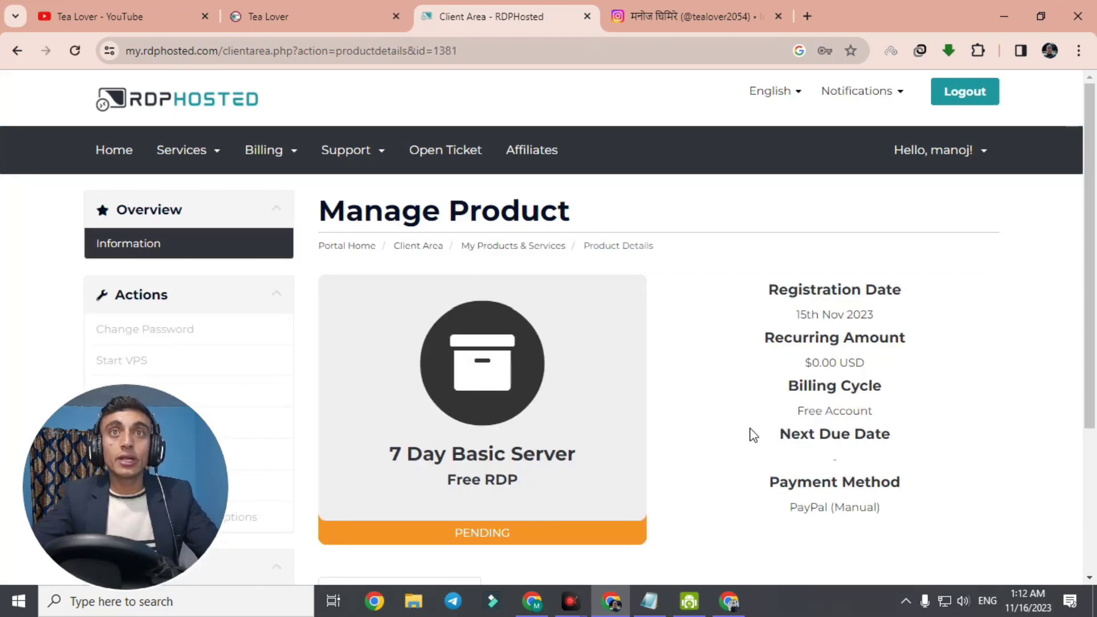
left_click(17, 50)
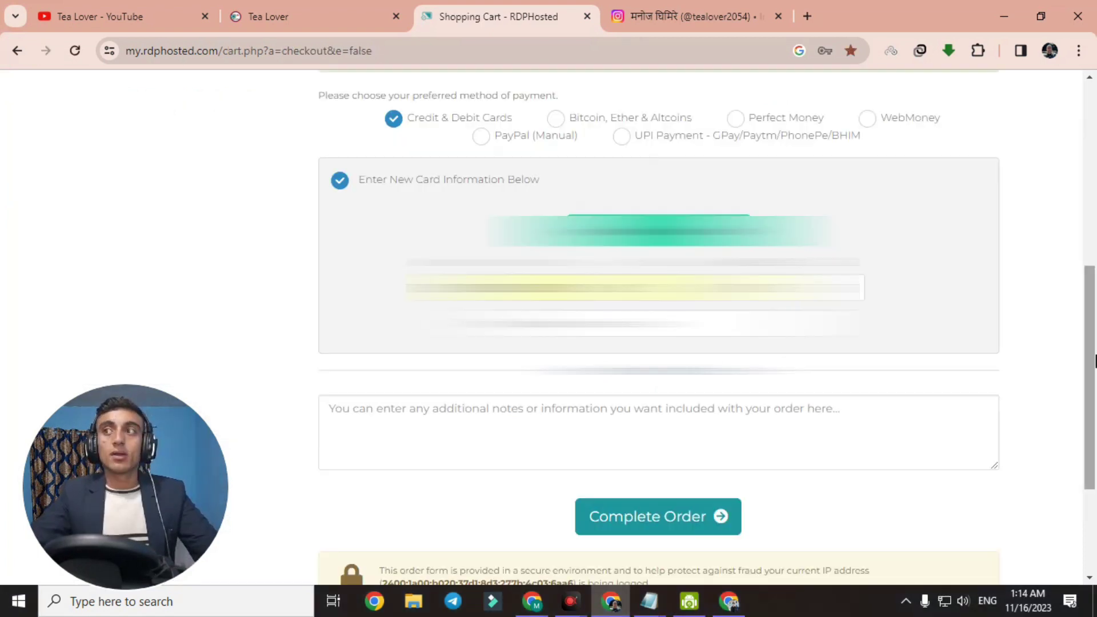
left_click_drag(1092, 346, 1093, 330)
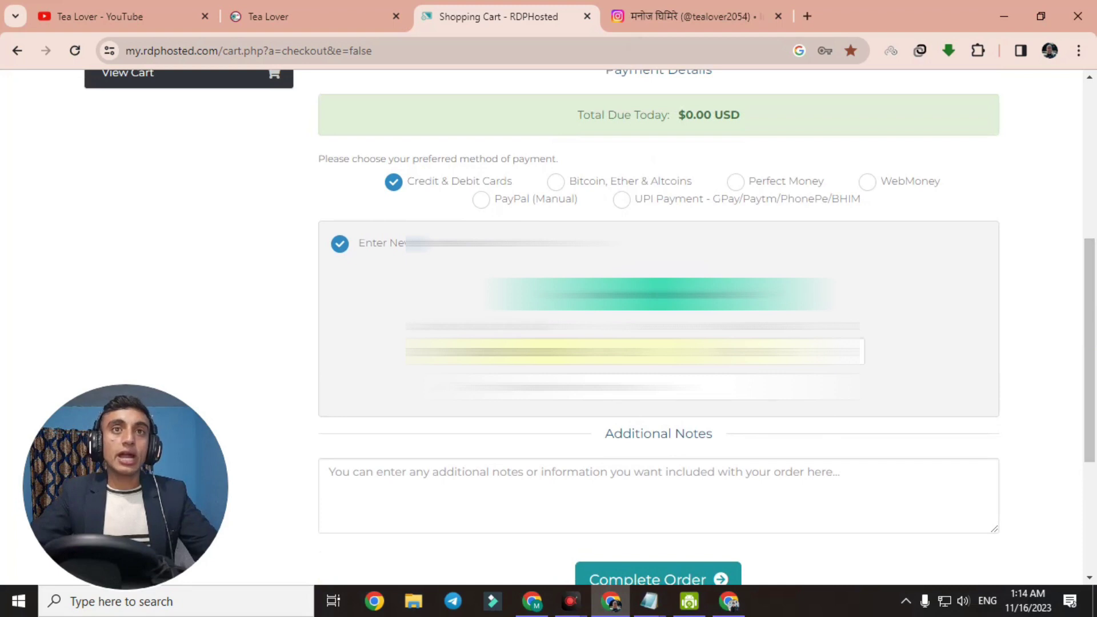
Step: Complete the $0.00 order for the 7 Day Basic Server
left_click(669, 578)
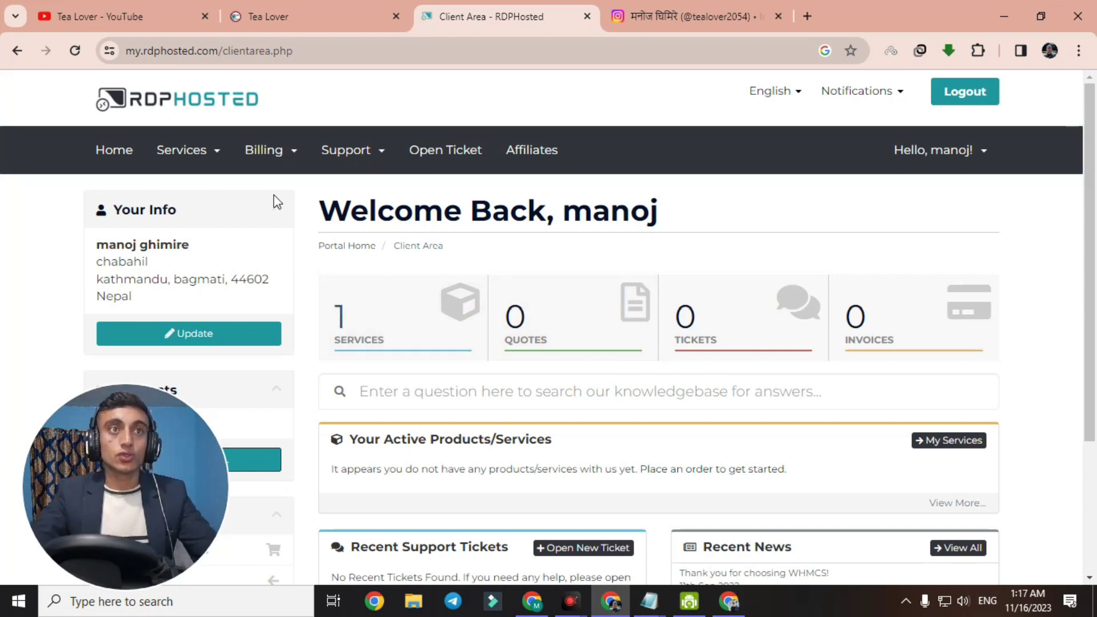
Step: Go to Services and open the Active 7 Day Basic Server's Manage Product page
left_click(358, 340)
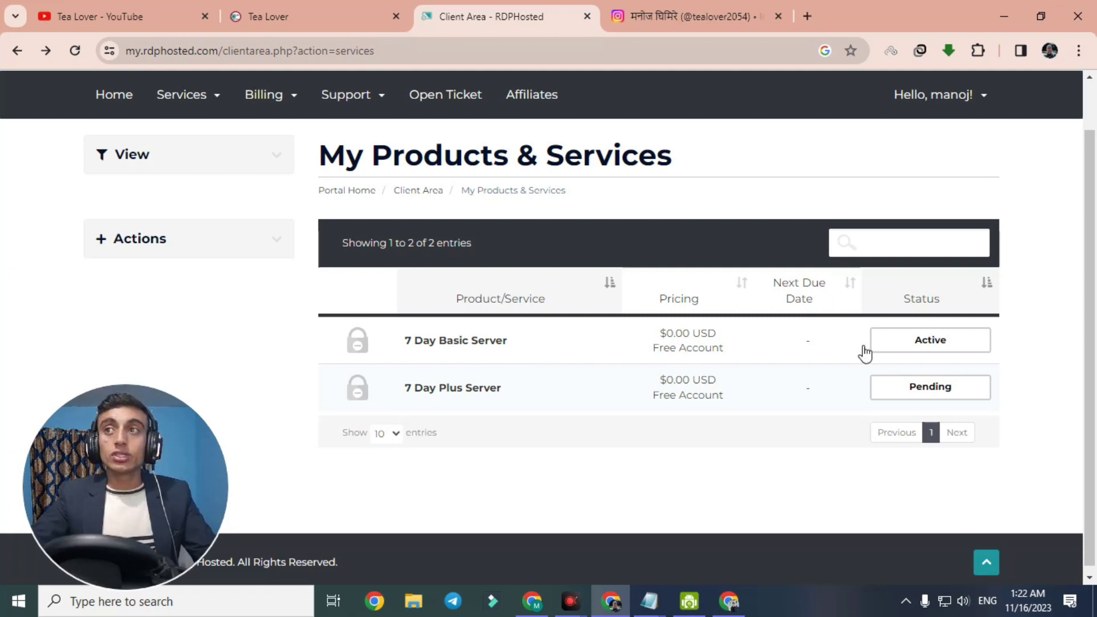
left_click(935, 349)
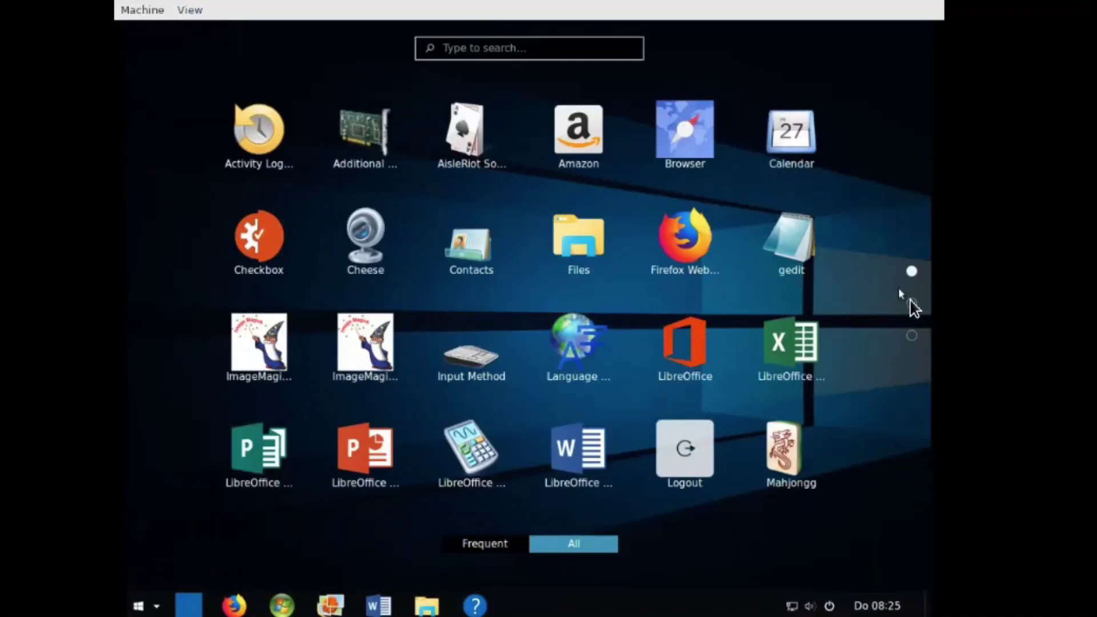
Step: Browse all three pages of the remote desktop's app grid and glance at the system status menu
left_click(911, 303)
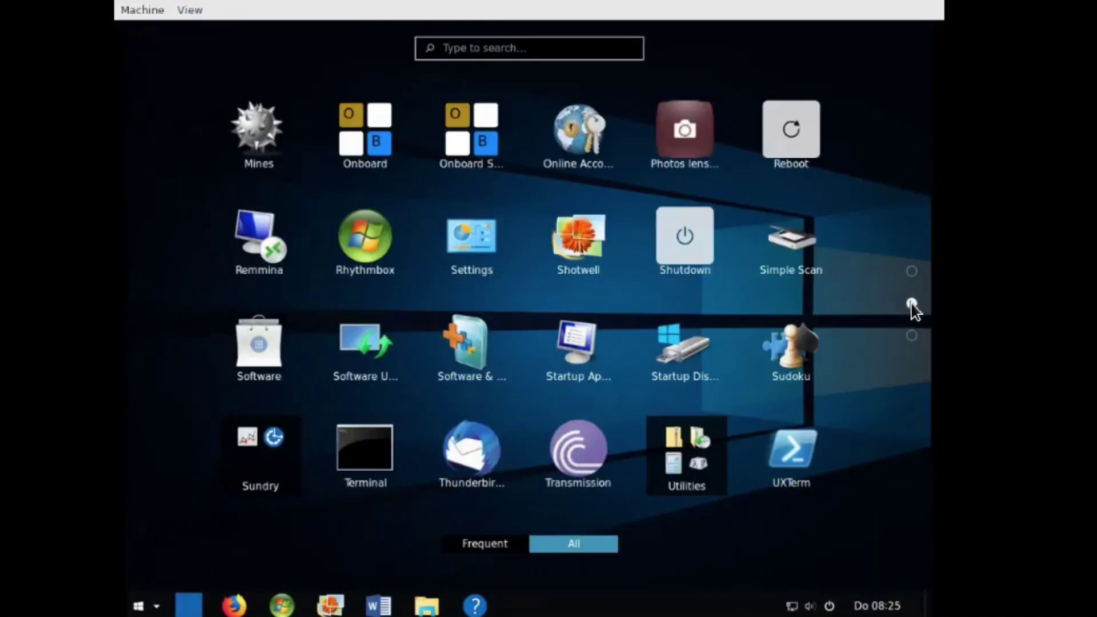
left_click(914, 336)
left_click(912, 304)
left_click(912, 271)
left_click(809, 605)
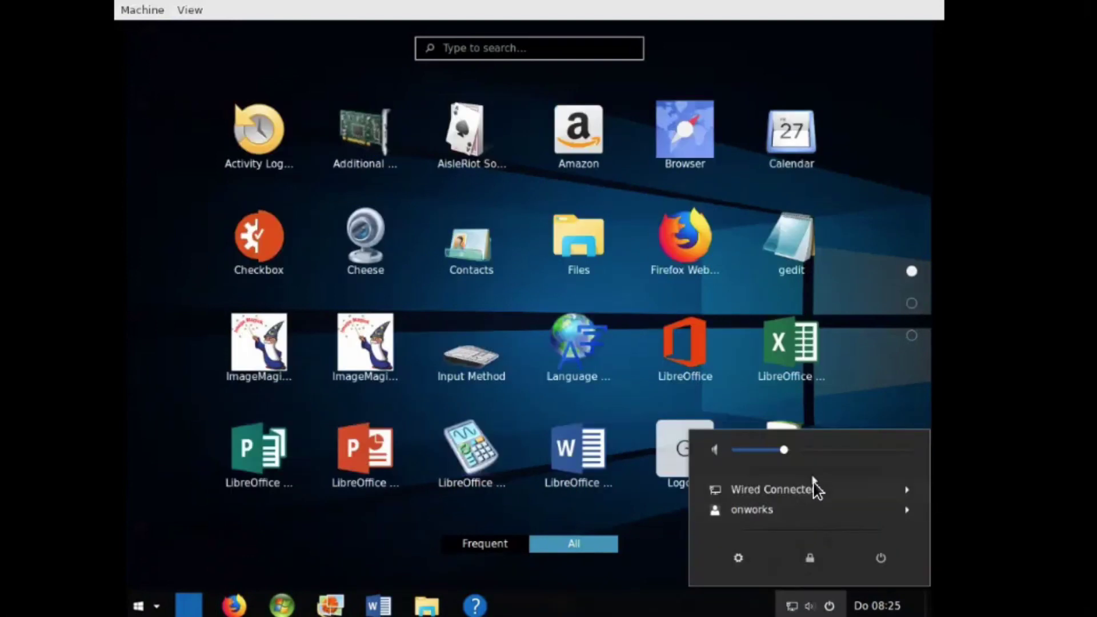
left_click(680, 563)
Step: In the maximized file manager, visit Computer and Downloads, then bring up Connect to Server
left_click(426, 606)
left_click(303, 308)
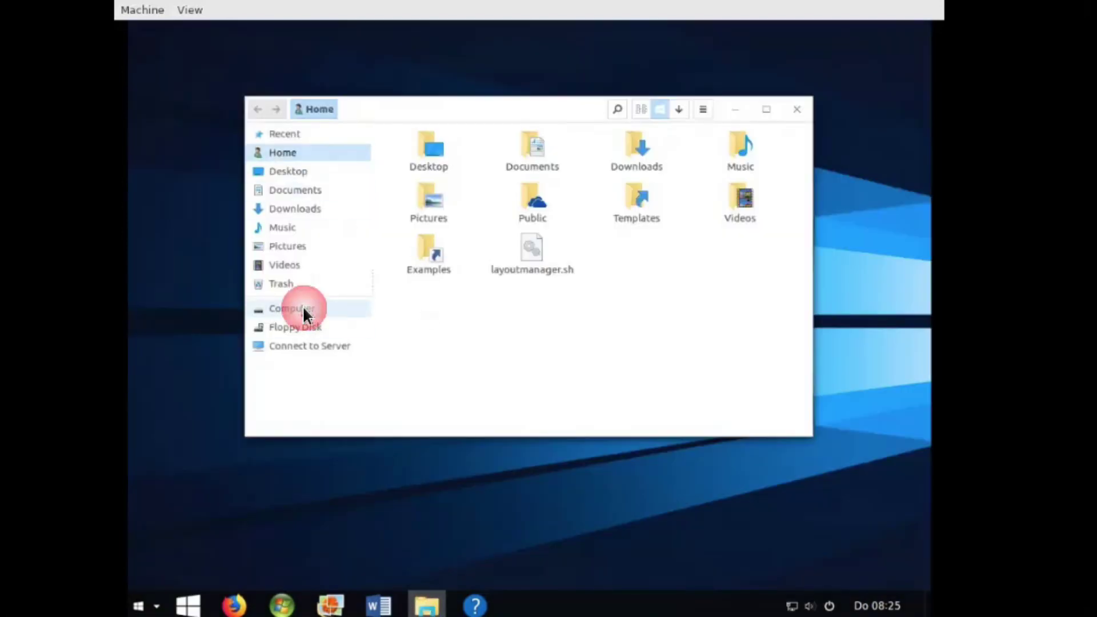
left_click(766, 109)
left_click(171, 132)
left_click(190, 10)
left_click(489, 111)
left_click(180, 285)
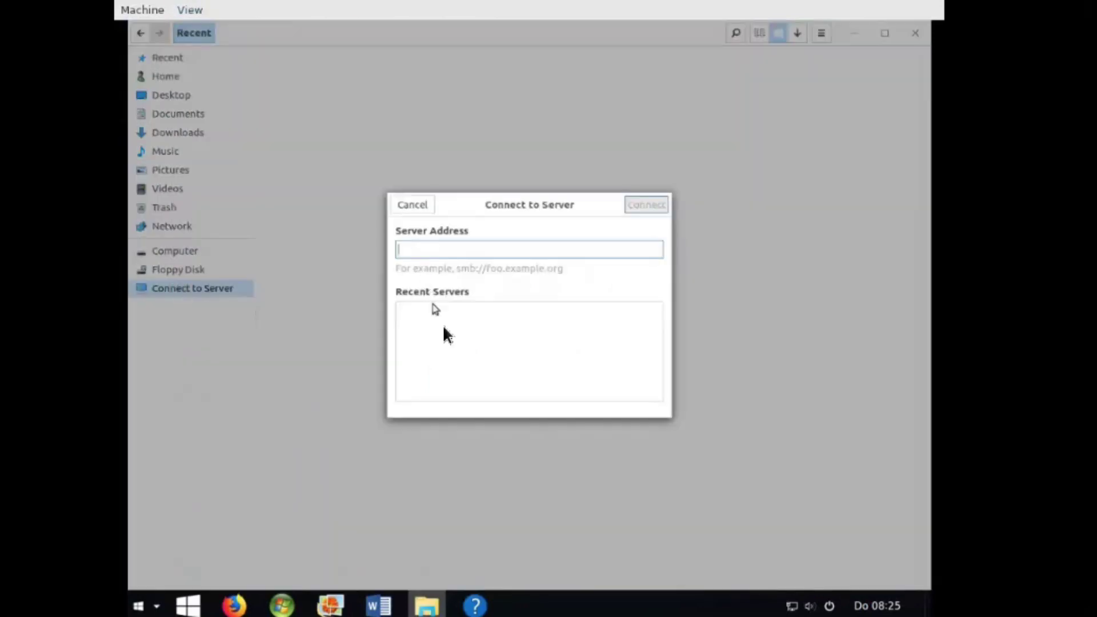